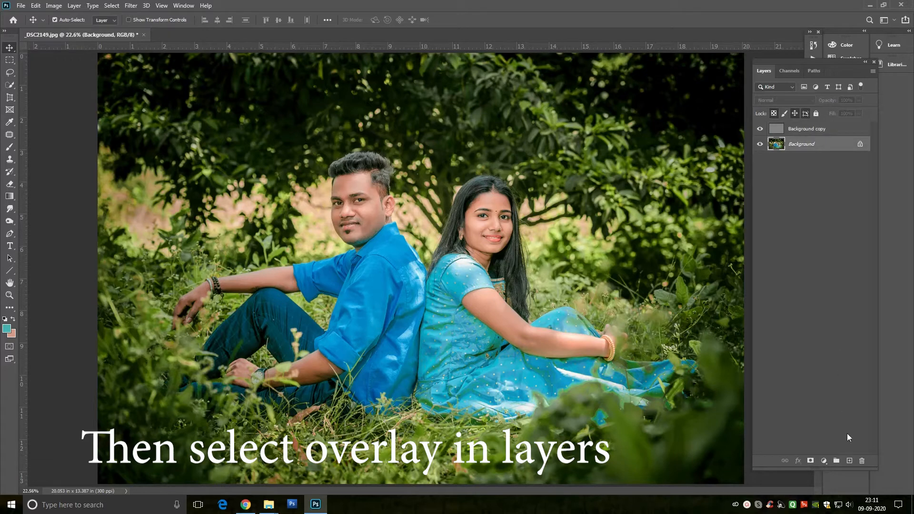
- Add a Channel Mixer adjustment above the Background and set the Blue output channel to 0% blue and +100% green
click(823, 460)
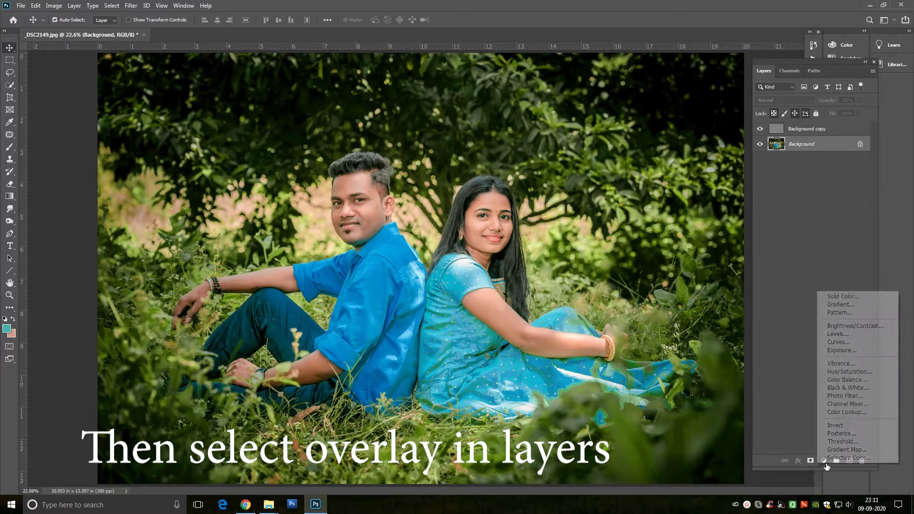
click(852, 408)
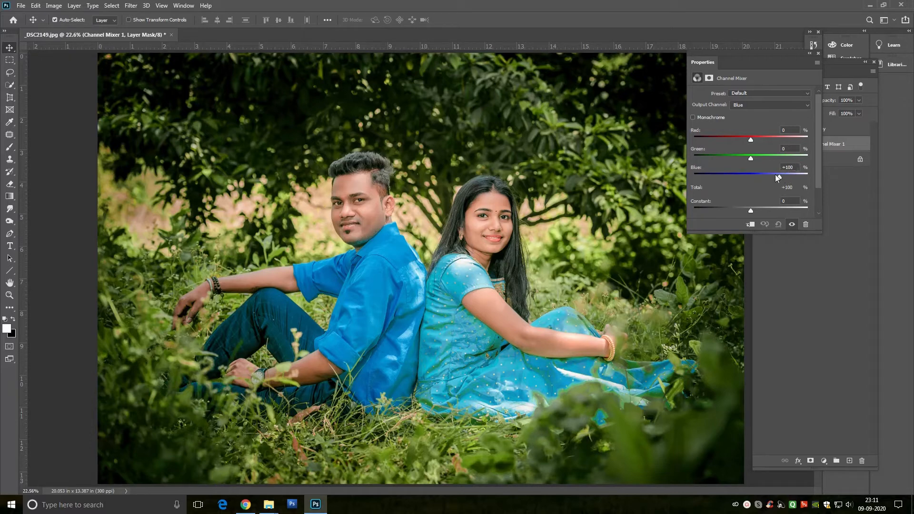
drag(779, 177, 750, 181)
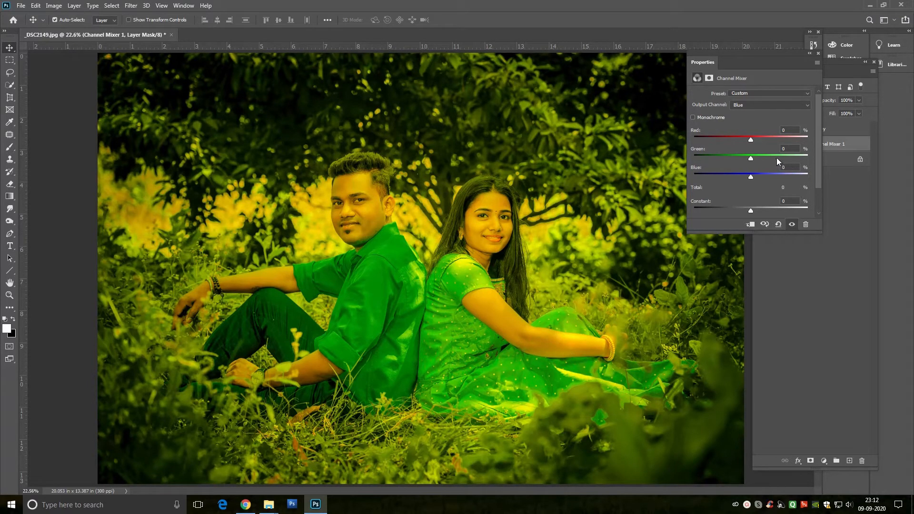
mouse_move(749, 158)
mouse_down()
mouse_move(741, 159)
mouse_move(764, 160)
mouse_up()
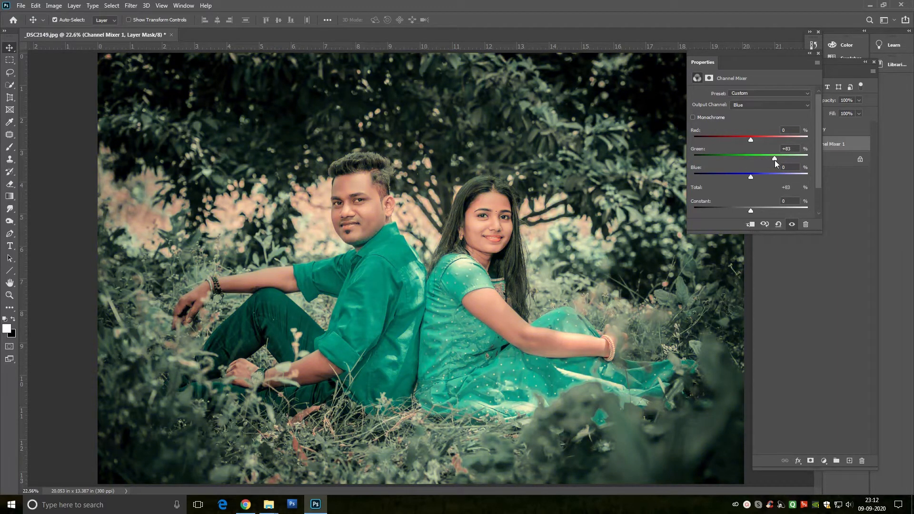
mouse_move(789, 160)
mouse_down()
mouse_move(753, 164)
mouse_move(781, 161)
mouse_up()
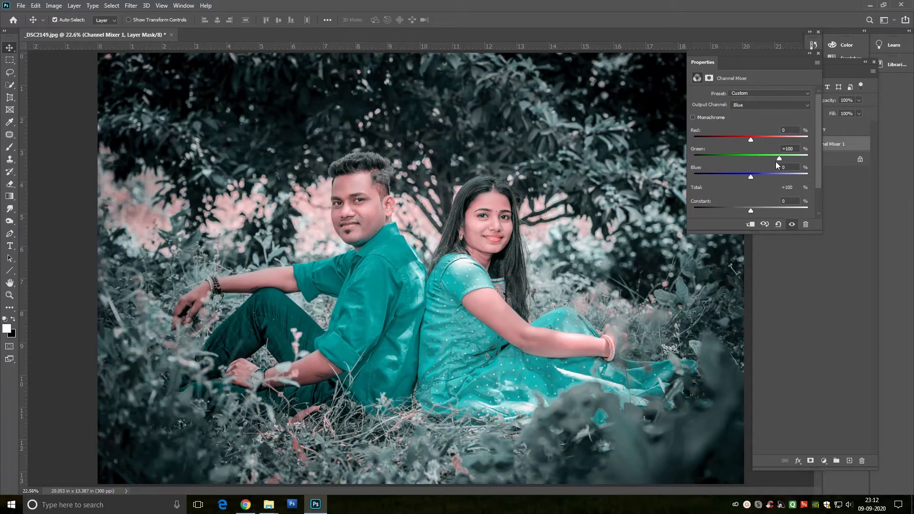
- Compare the photo with and without the channel mix, look over the available presets, and close the adjustment's settings
click(792, 226)
click(792, 225)
click(808, 94)
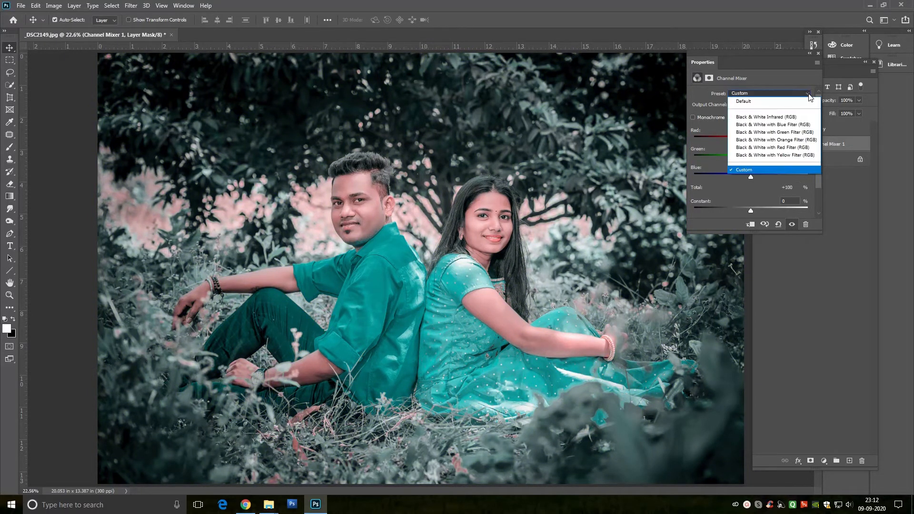
click(807, 94)
click(808, 94)
click(805, 91)
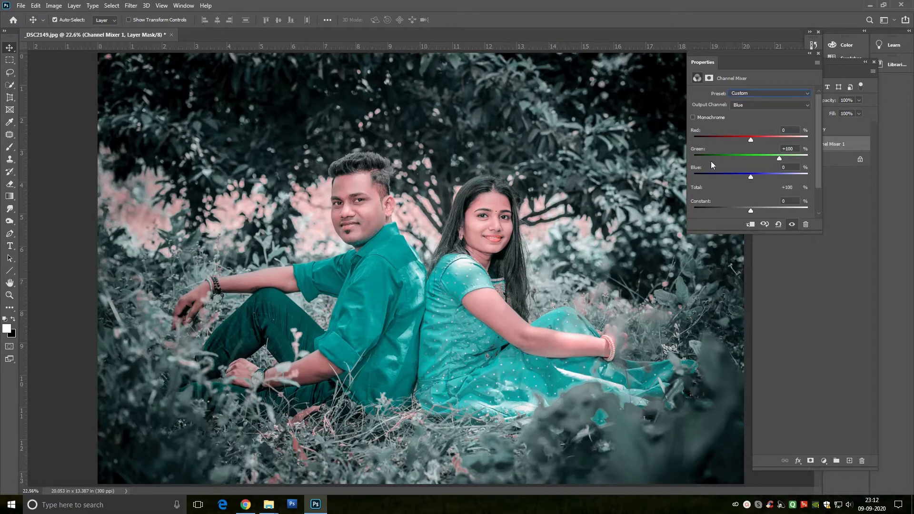
click(818, 53)
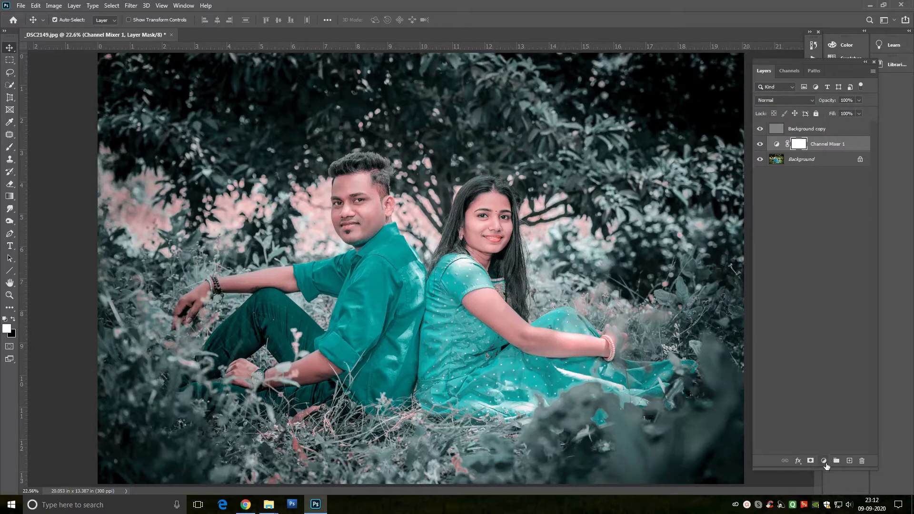
- Add a Hue/Saturation adjustment, sample the foliage color from the Greens range, and lower the resulting Cyans saturation to -34
click(823, 461)
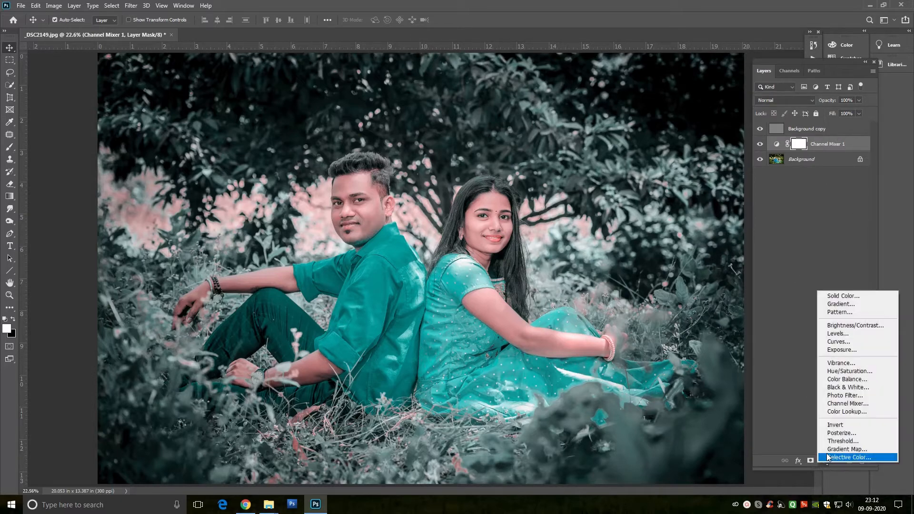
click(851, 373)
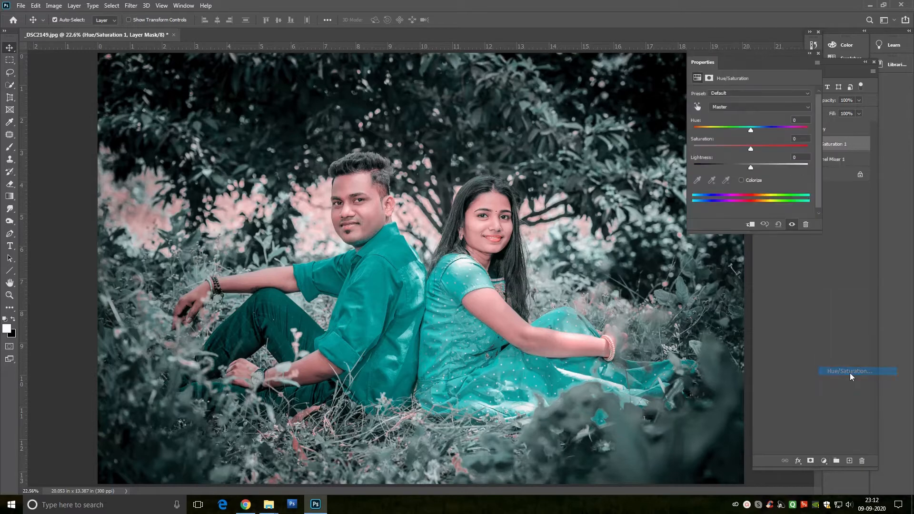
click(737, 106)
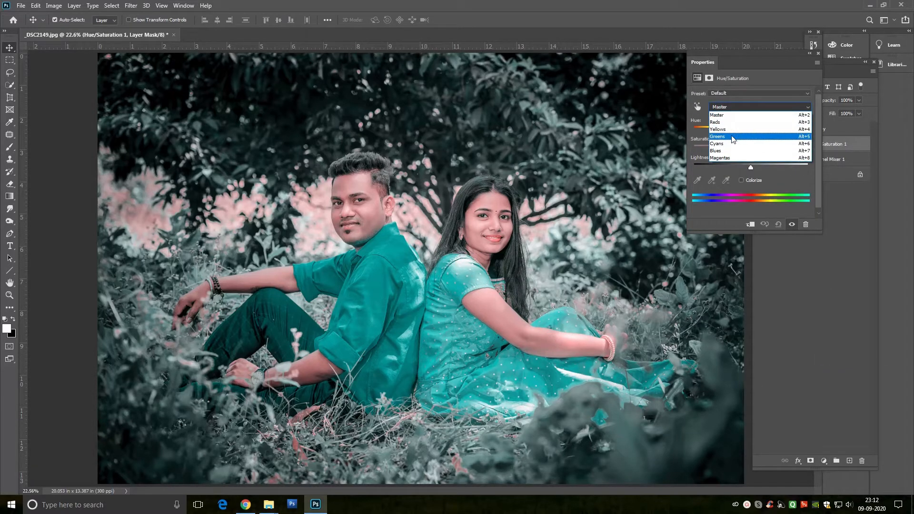
click(733, 139)
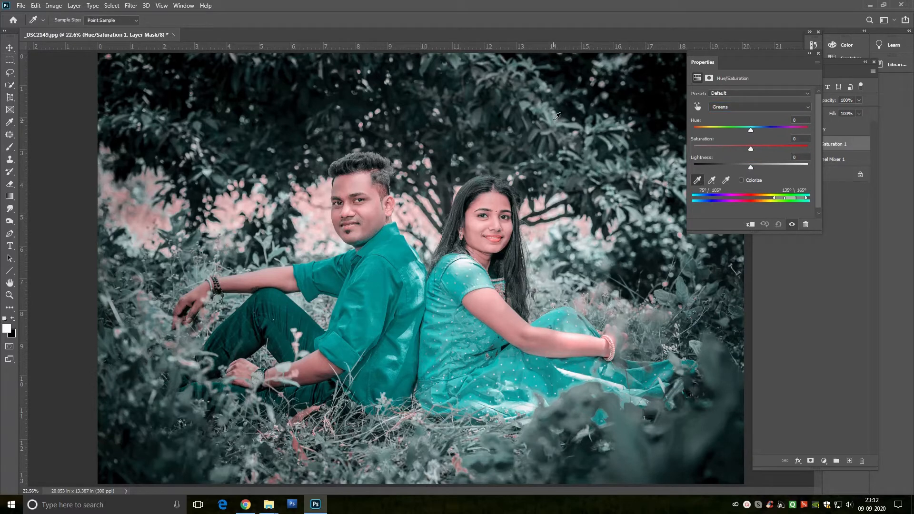
click(554, 119)
drag(750, 149, 718, 149)
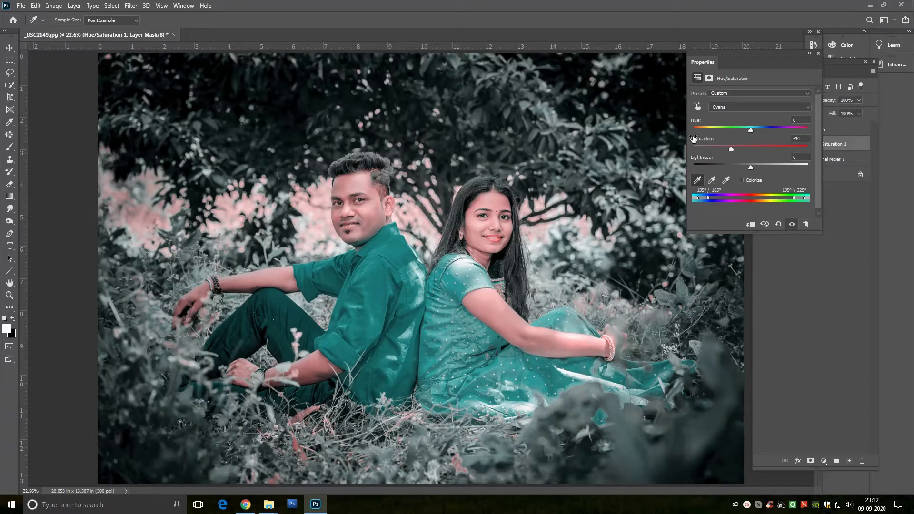
- Fine-tune the Cyans range around the man's shirt to hue +3 and saturation -35, and close the settings
click(697, 106)
mouse_move(424, 299)
mouse_down()
mouse_move(415, 302)
mouse_move(431, 308)
mouse_move(403, 299)
mouse_move(447, 281)
mouse_move(410, 278)
mouse_move(409, 261)
mouse_move(420, 294)
mouse_up()
click(711, 180)
drag(729, 148, 723, 149)
mouse_move(751, 134)
mouse_down()
mouse_move(762, 136)
mouse_move(753, 135)
mouse_up()
click(742, 109)
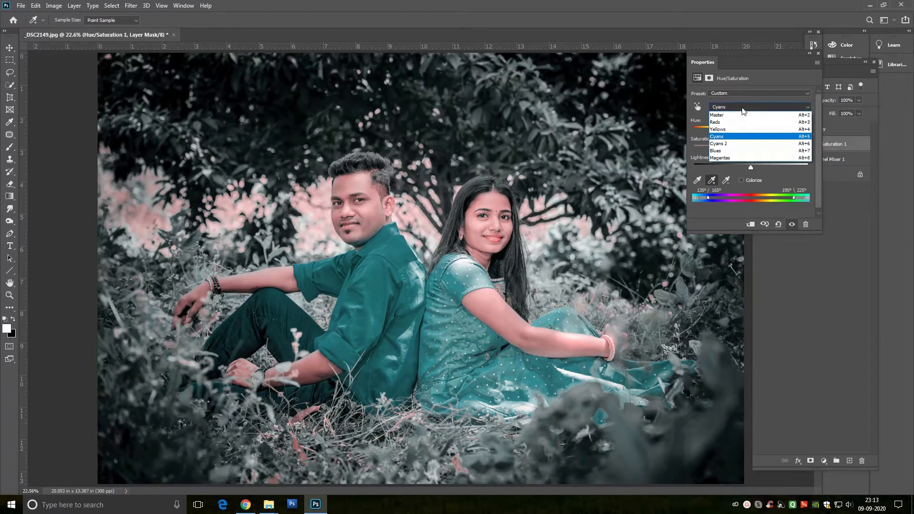
click(734, 138)
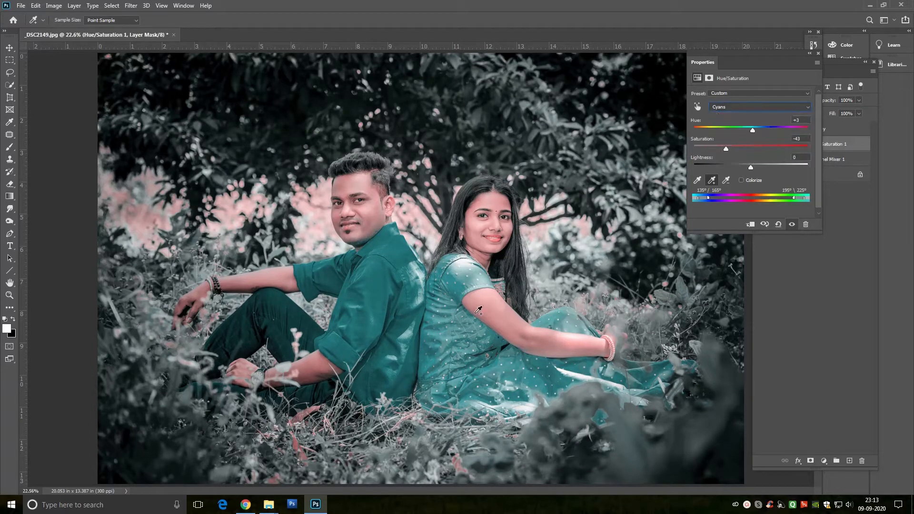
click(698, 180)
click(817, 54)
click(851, 149)
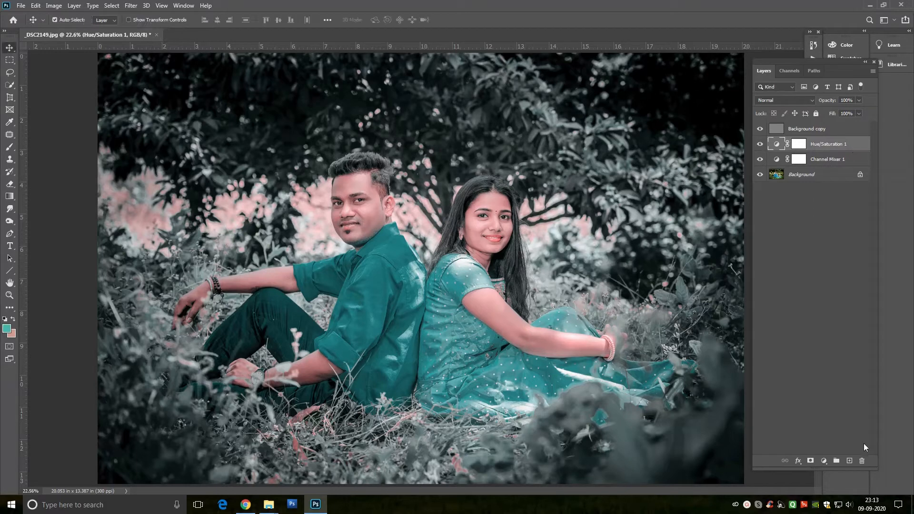
- Add a Selective Color adjustment above the Hue/Saturation layer and fine-tune the cyan and magenta amounts in the Reds
click(824, 461)
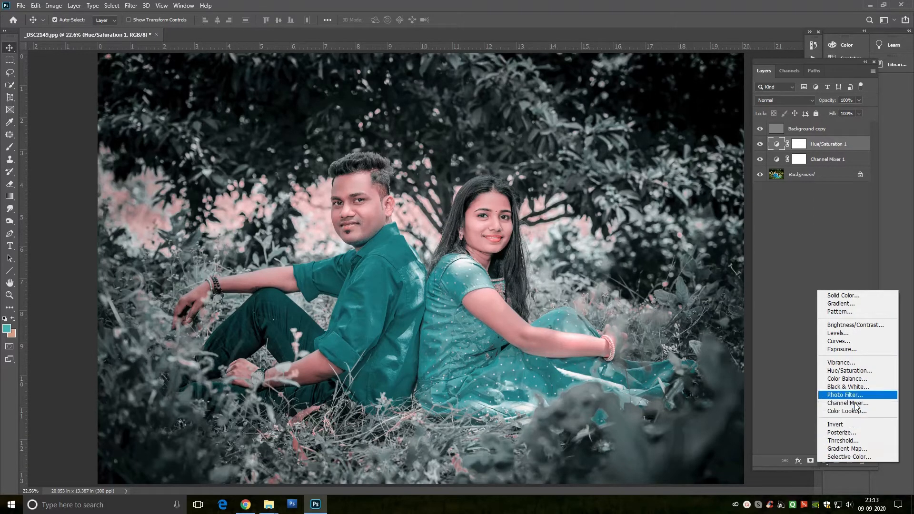
click(849, 457)
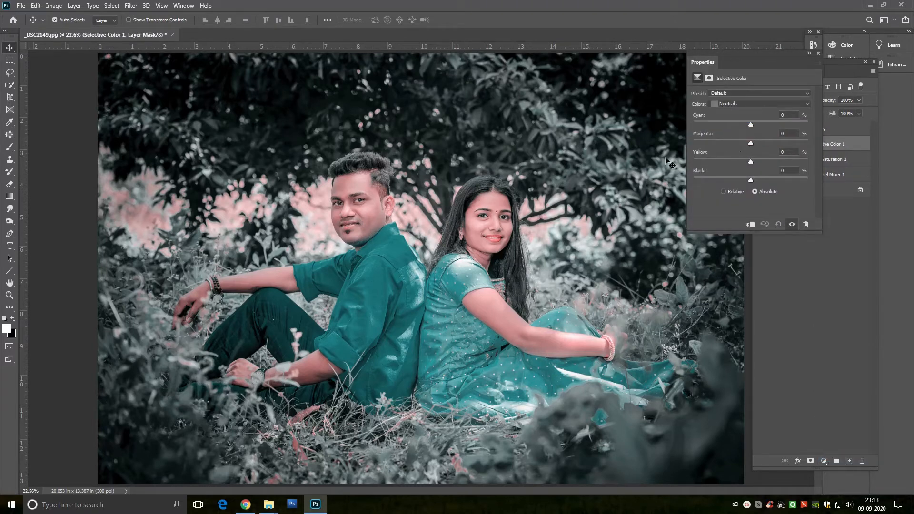
click(749, 103)
click(750, 110)
drag(753, 124, 758, 124)
drag(740, 128, 747, 145)
- Set the Selective Color Neutrals to -2% cyan and +7% yellow
click(736, 103)
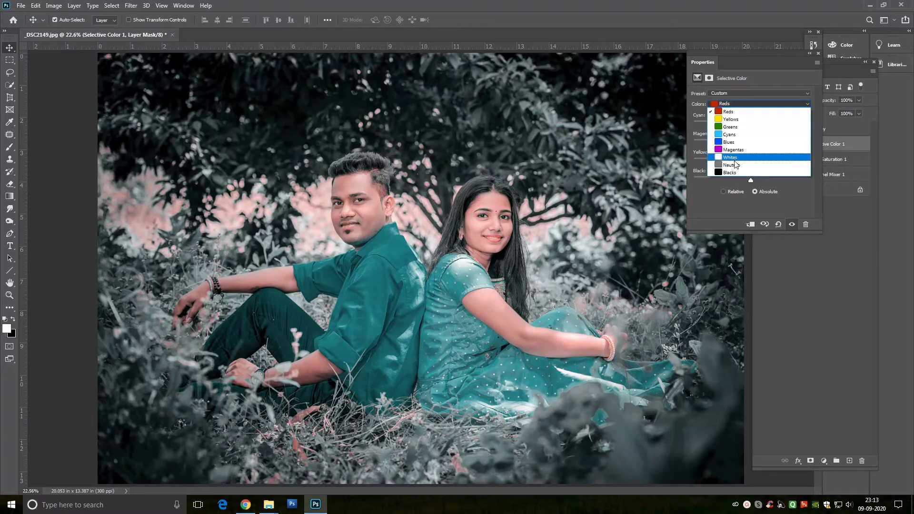
click(734, 167)
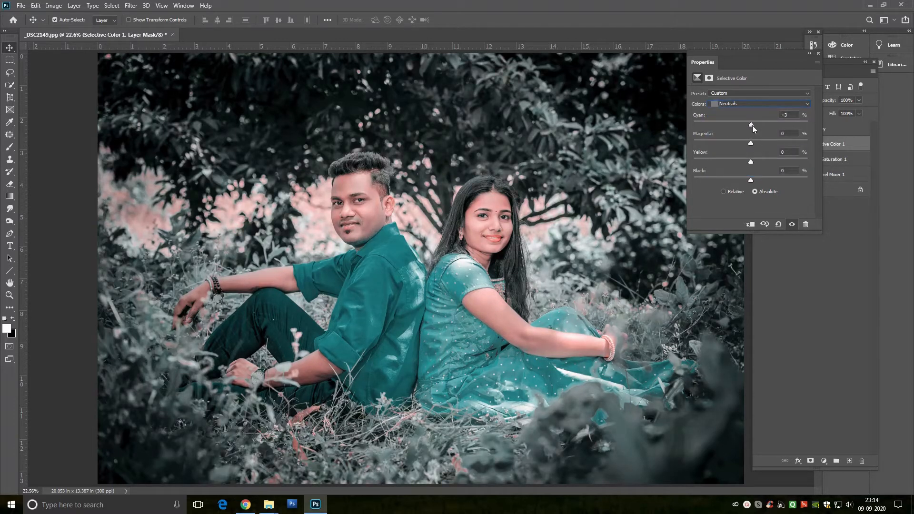
drag(752, 125, 751, 125)
drag(750, 158, 752, 160)
drag(751, 180, 752, 179)
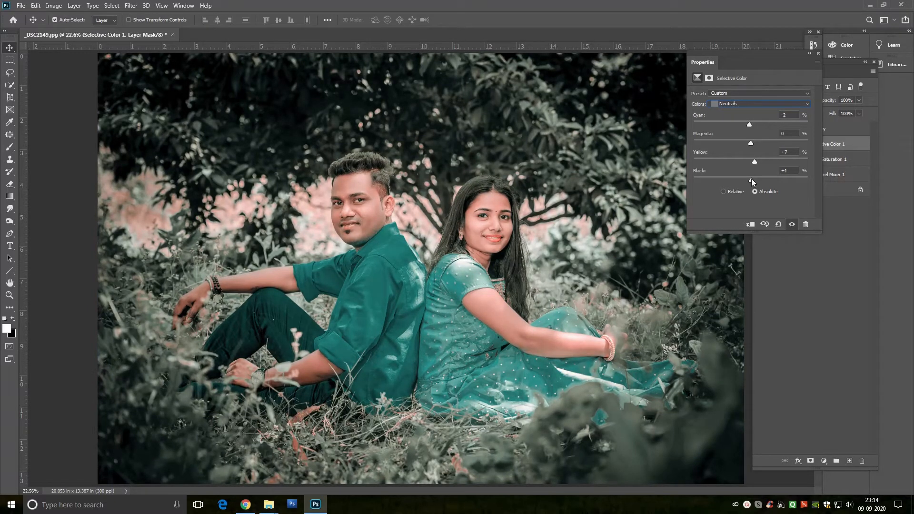
- Fine-tune cyan and magenta in another Selective Color range and the yellow amount in the Reds
click(752, 105)
click(745, 123)
drag(750, 125, 741, 143)
click(748, 103)
click(737, 113)
drag(754, 165, 753, 165)
- Refine the Selective Color Neutrals to -7% cyan and +5% yellow, revisiting the Reds in between
click(738, 104)
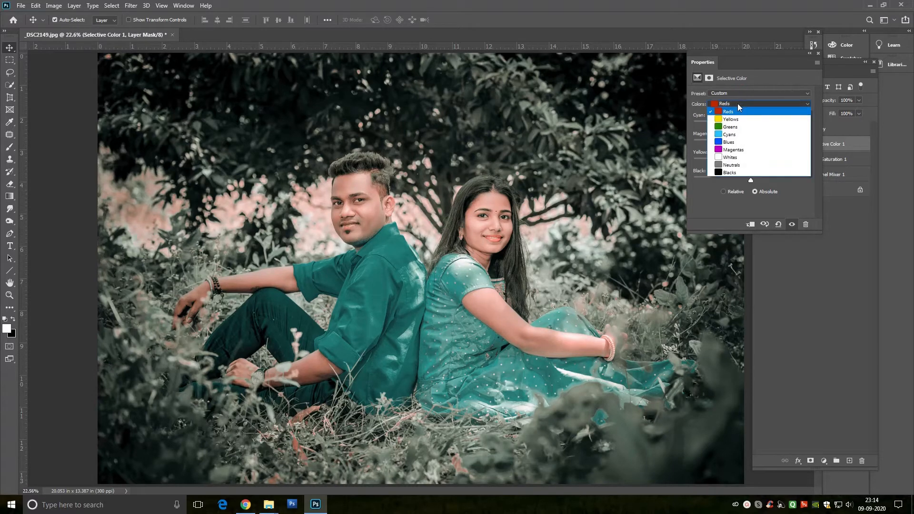
click(741, 169)
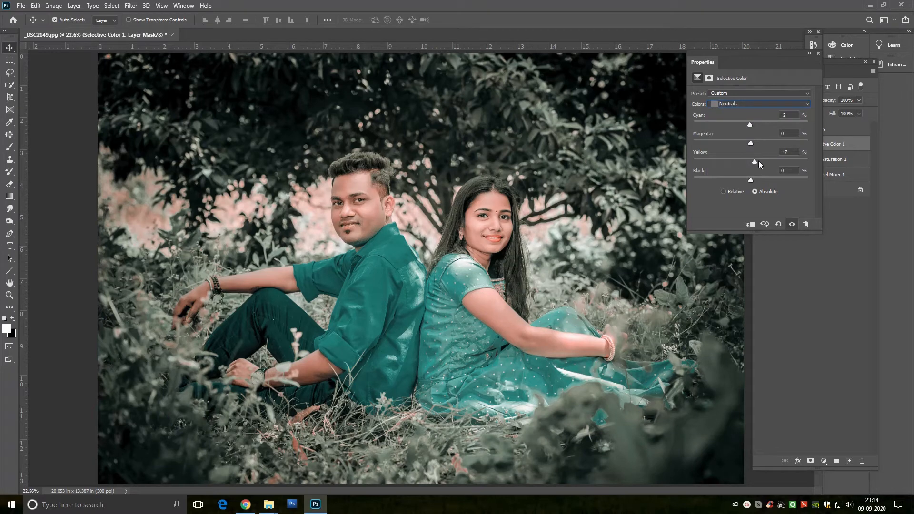
drag(771, 163, 759, 161)
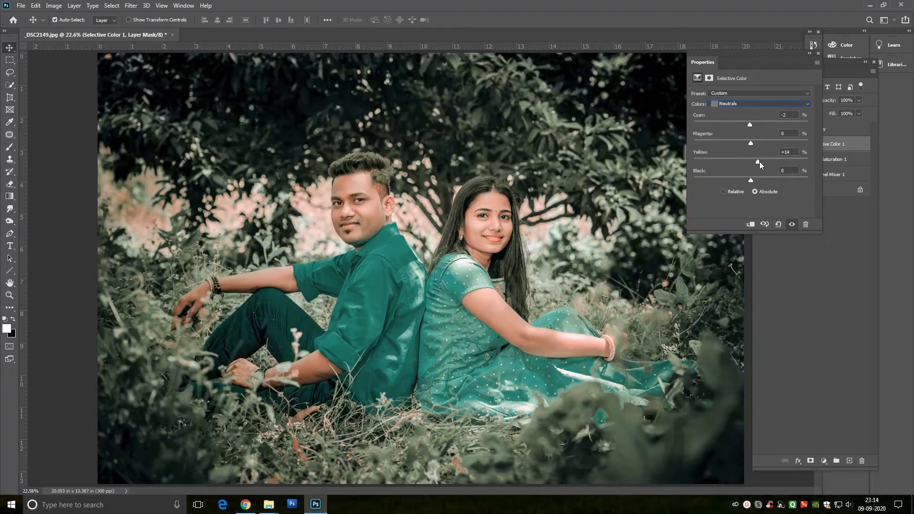
click(748, 104)
click(745, 112)
click(733, 105)
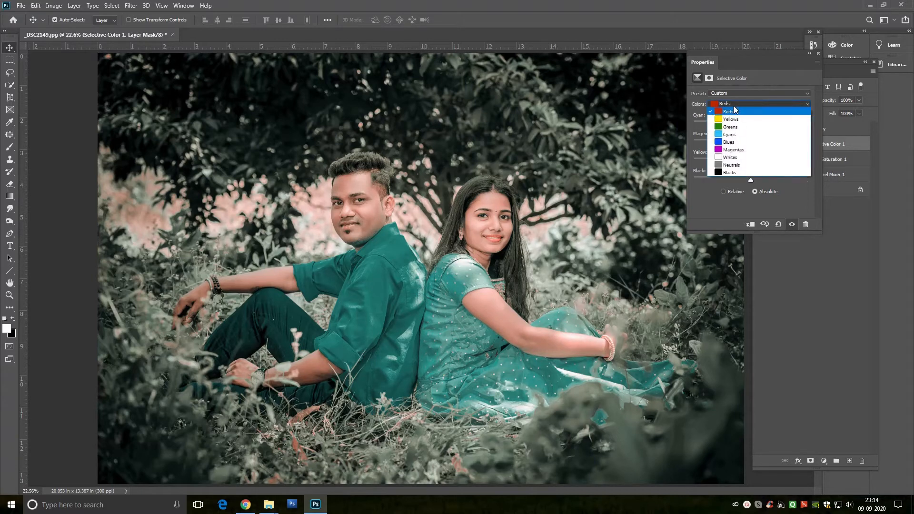
click(733, 165)
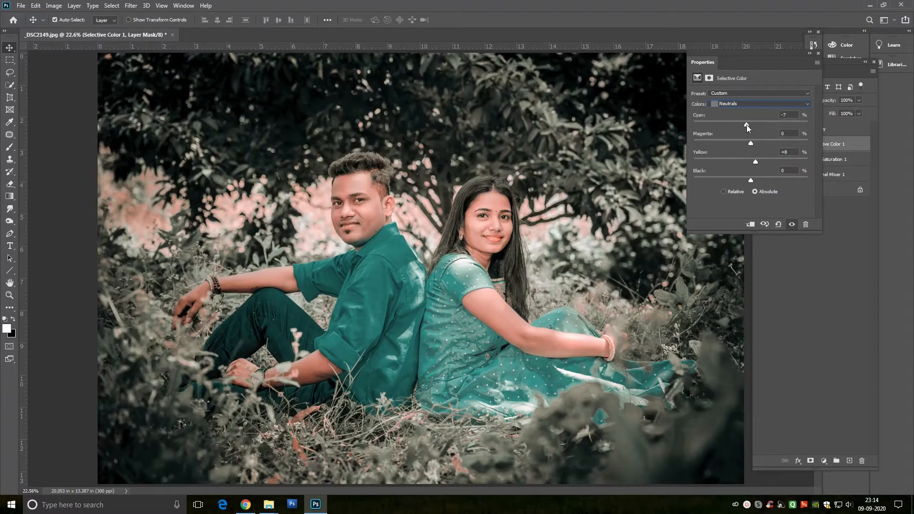
drag(756, 163, 750, 143)
- Set the Selective Color Greens to +23% cyan and +12% magenta, and lower their yellow amount
click(745, 103)
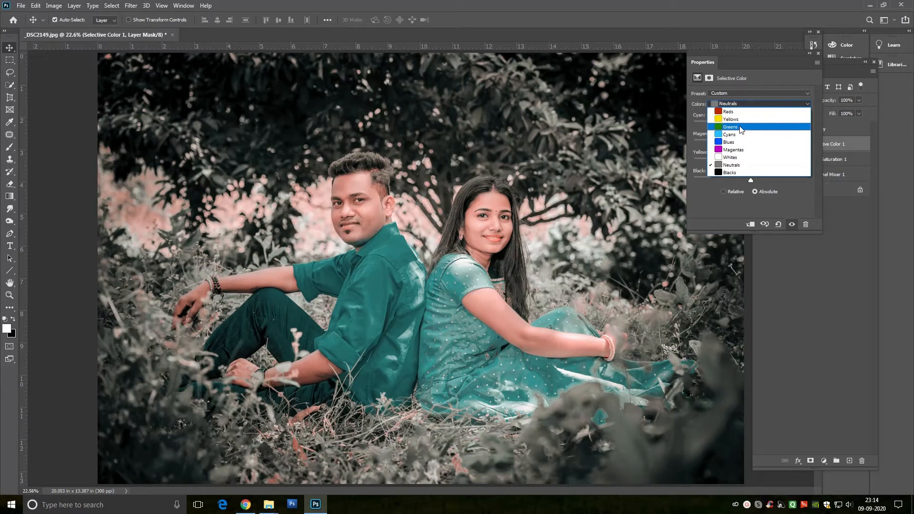
click(741, 127)
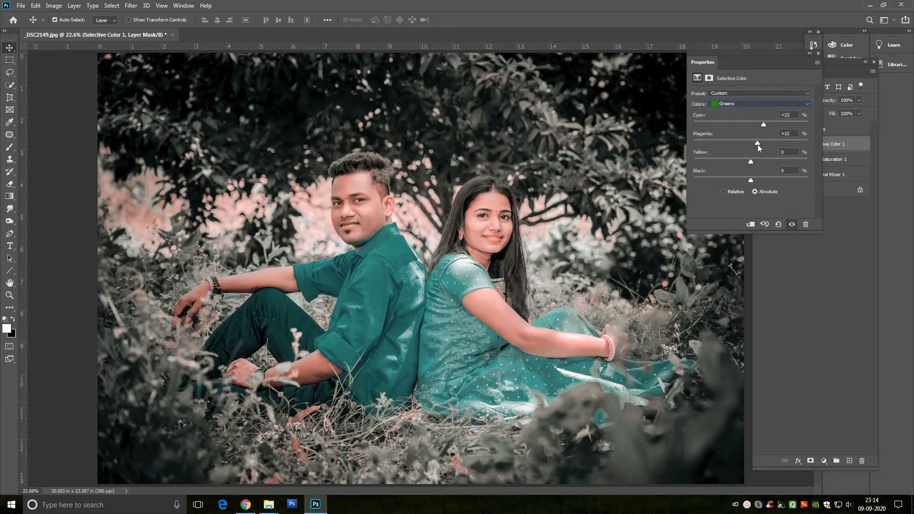
drag(750, 160, 736, 160)
- Review the Neutrals settings and compare the photo with and without the Selective Color adjustment
click(752, 103)
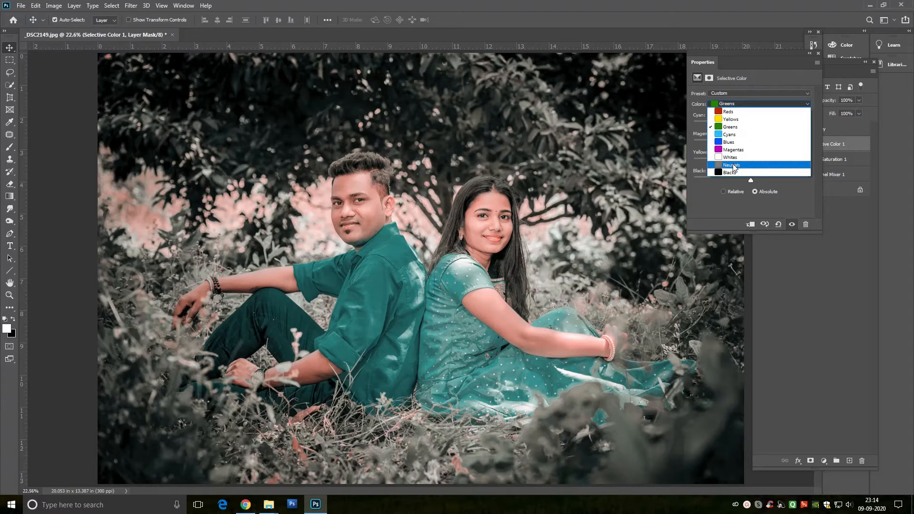
click(734, 166)
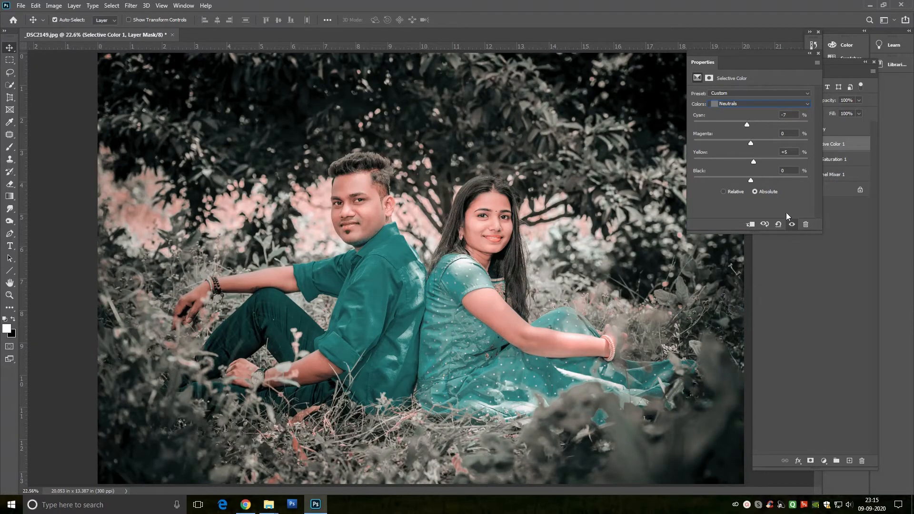
click(791, 225)
click(791, 225)
- Raise the black amount in the Reds slightly, compare the photo with and without the adjustment, and close its settings
click(738, 105)
click(732, 108)
click(758, 180)
mouse_move(758, 182)
mouse_down()
mouse_move(744, 184)
mouse_move(752, 184)
mouse_up()
click(792, 224)
click(792, 225)
click(818, 53)
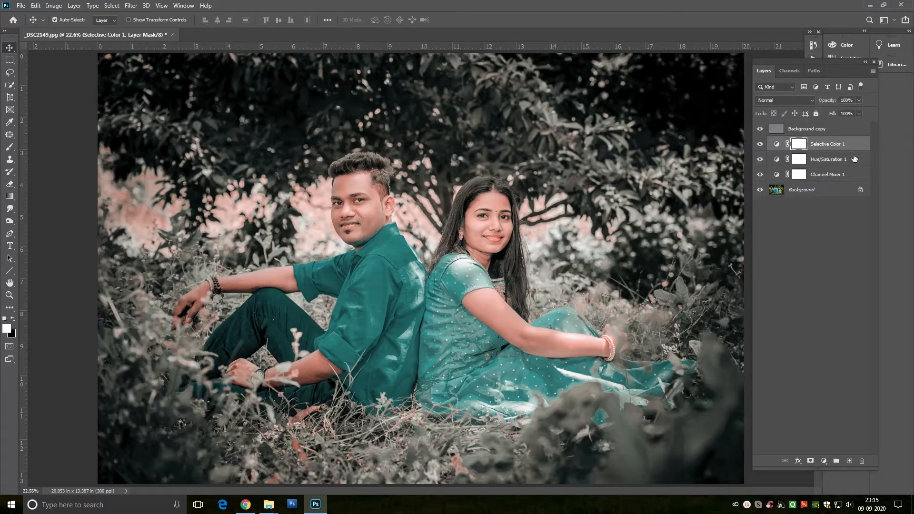
- Extend the Cyans color range in the Hue/Saturation layer to 358°/27° on one side and 190°\214° on the other
double_click(777, 160)
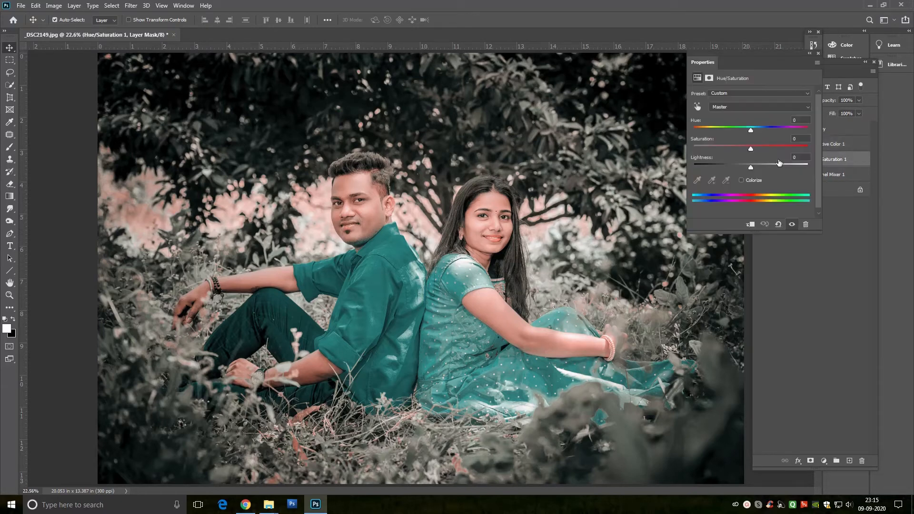
click(732, 107)
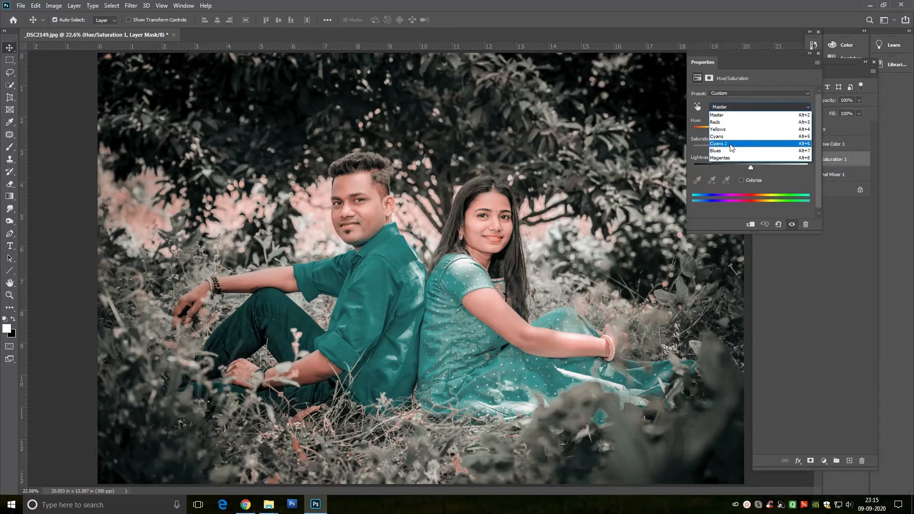
click(735, 136)
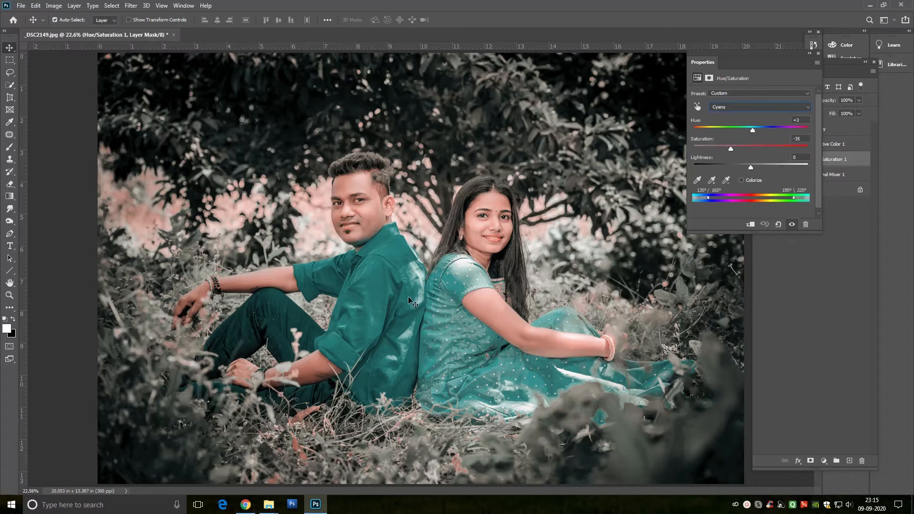
click(697, 181)
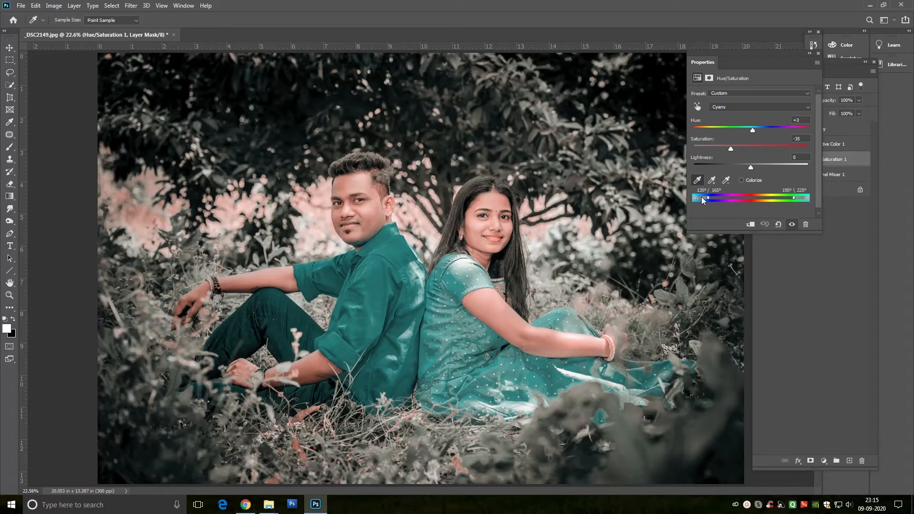
drag(697, 197, 699, 197)
drag(802, 197, 754, 199)
- Sample the woman's facial skin as the Hue/Saturation target range, fine-tune its hue, and close the settings
click(732, 109)
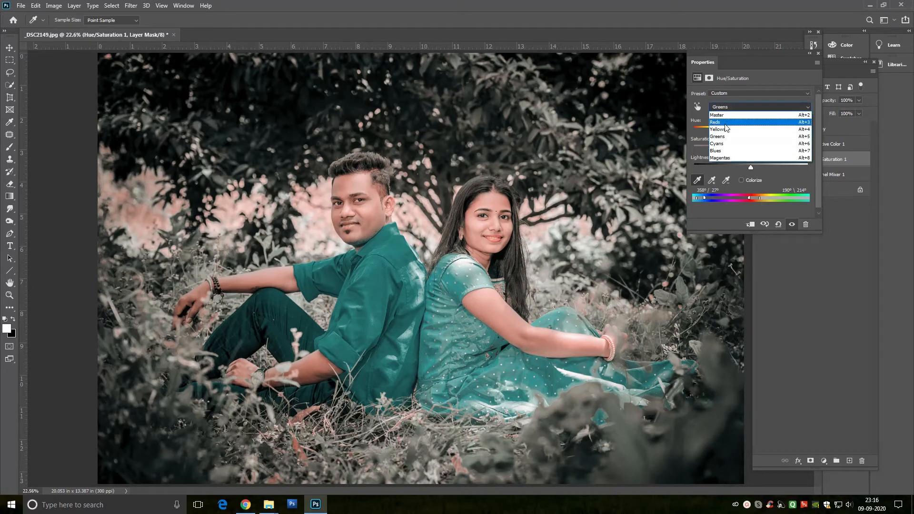
click(724, 123)
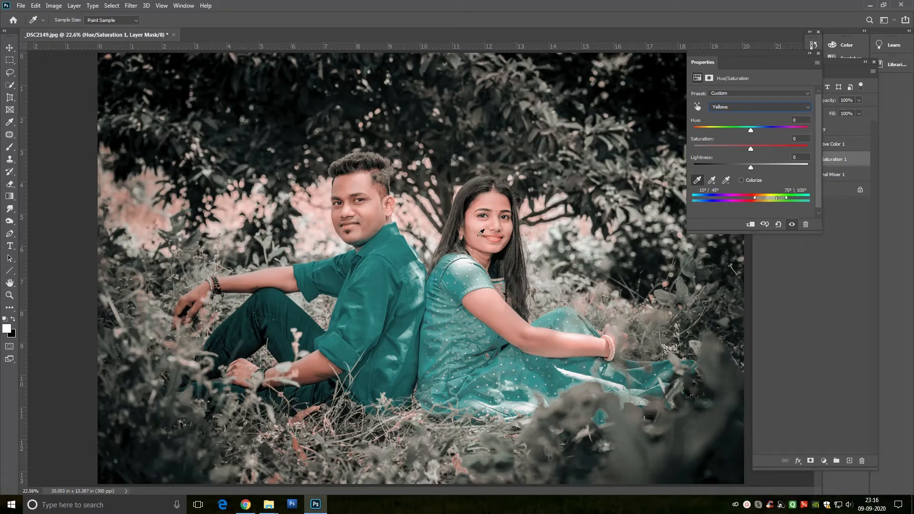
click(498, 227)
drag(753, 130, 750, 130)
click(819, 55)
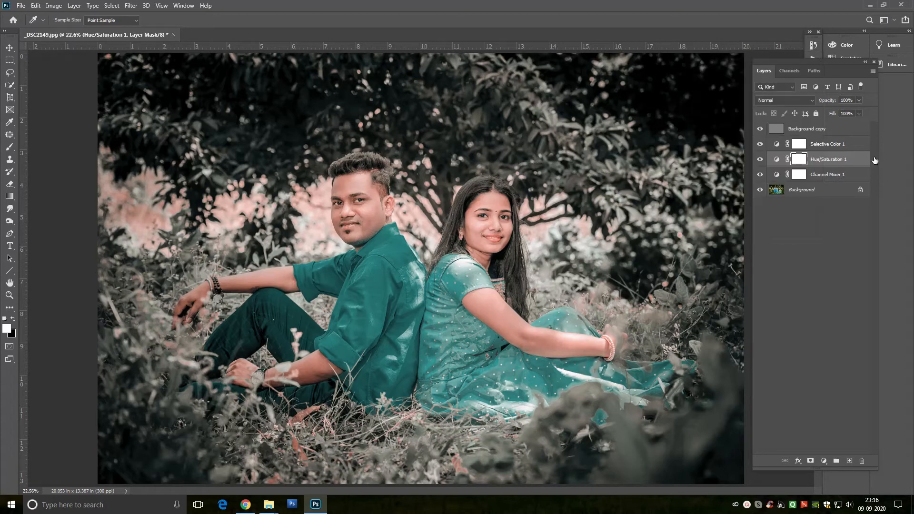
- Add a Gradient Map layer above Selective Color 1 with its gradient reversed, and blend it in Overlay mode
click(845, 144)
key(v)
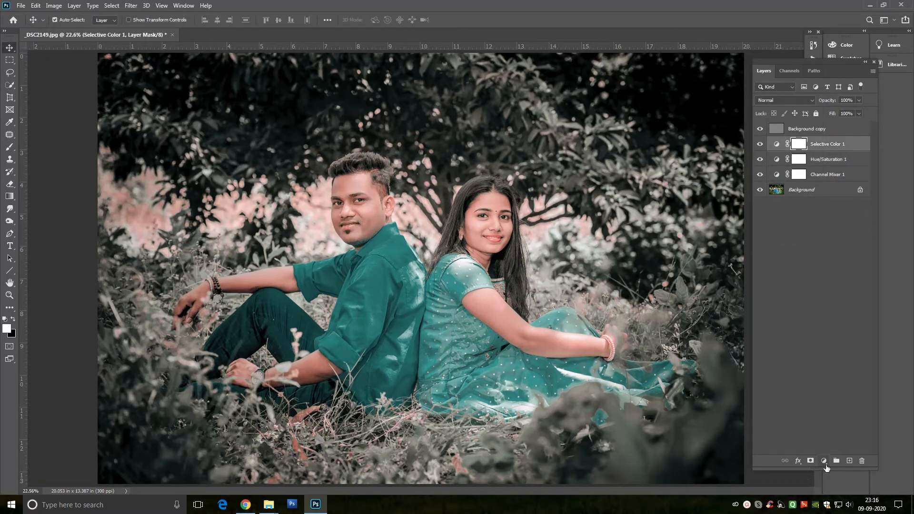
click(824, 462)
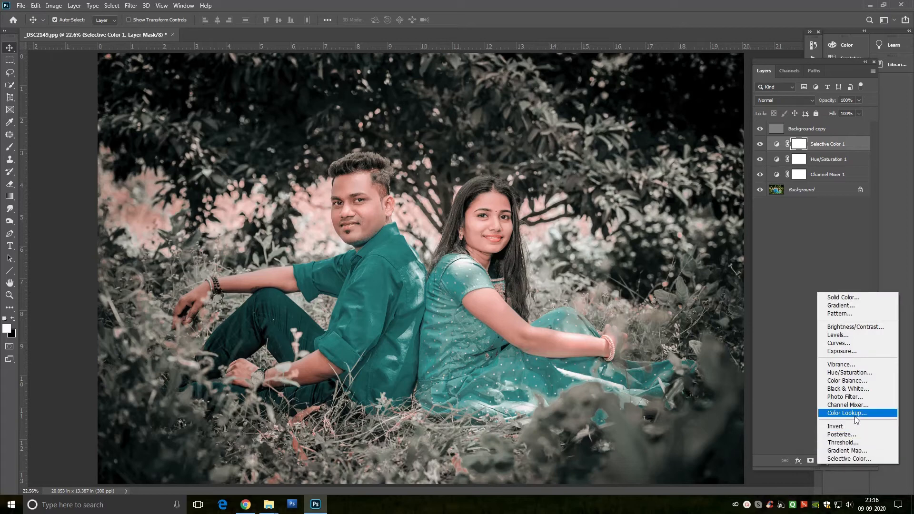
click(848, 450)
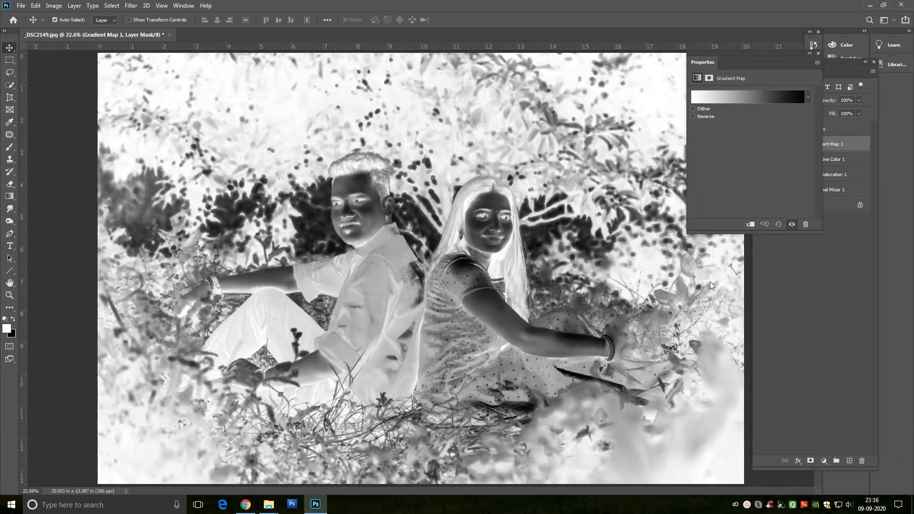
click(762, 99)
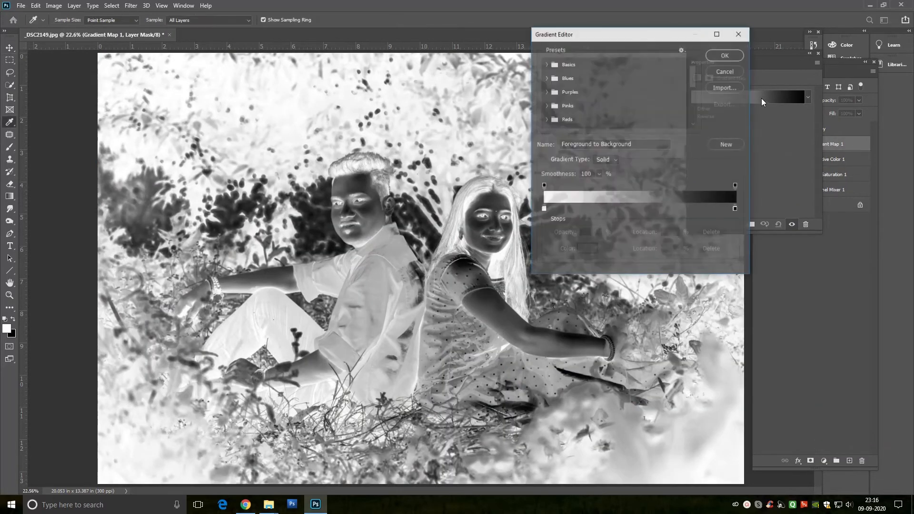
click(730, 71)
click(693, 116)
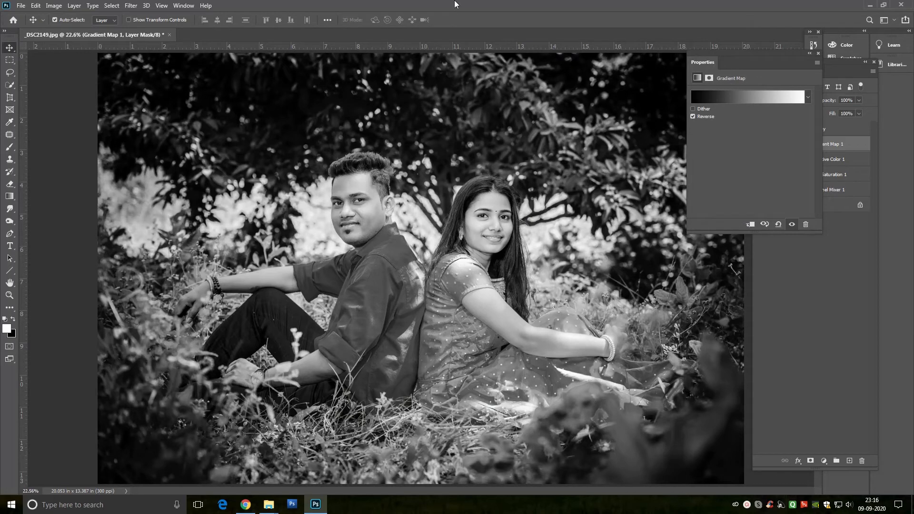
click(818, 52)
click(804, 101)
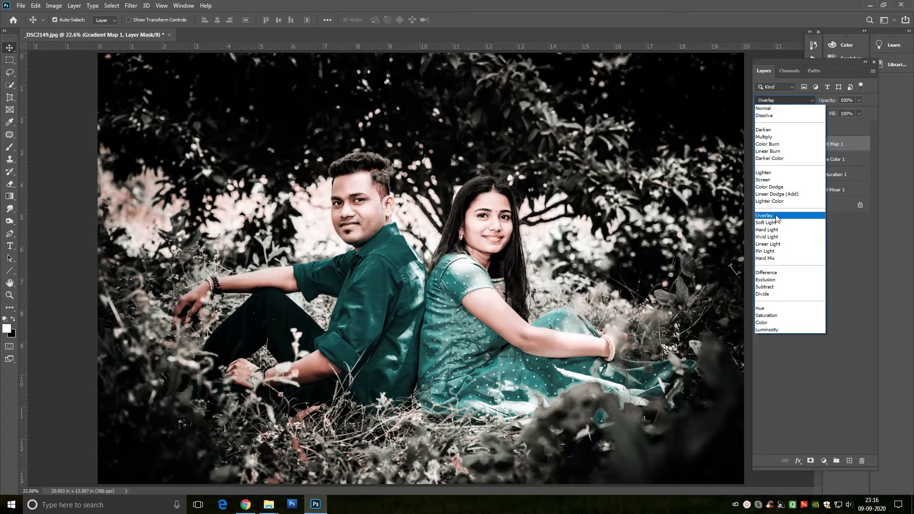
click(777, 218)
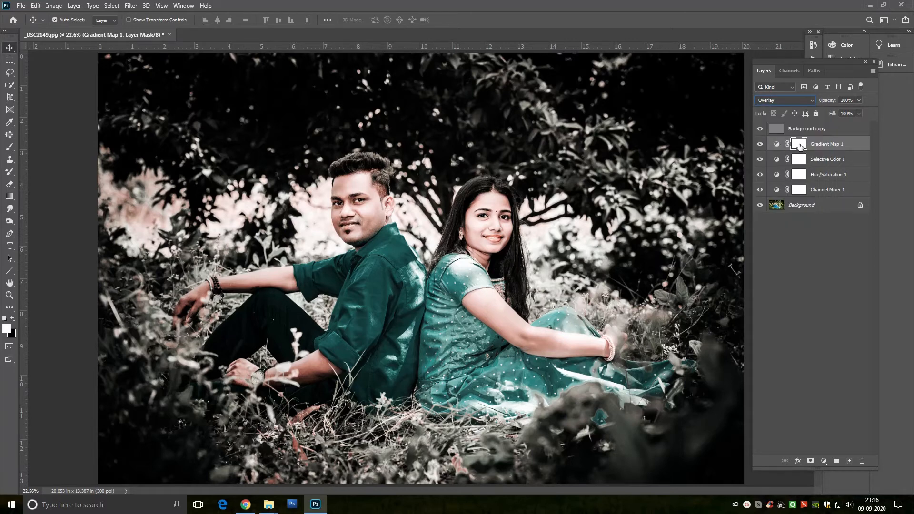
- Apply the inverted merged RGB image to the Gradient Map's layer mask with Multiply blending at 100% opacity
click(54, 5)
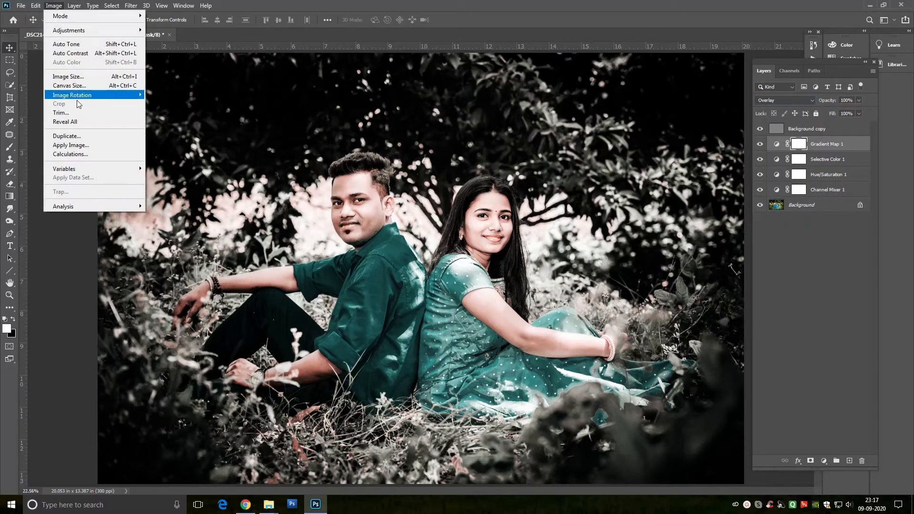
click(85, 144)
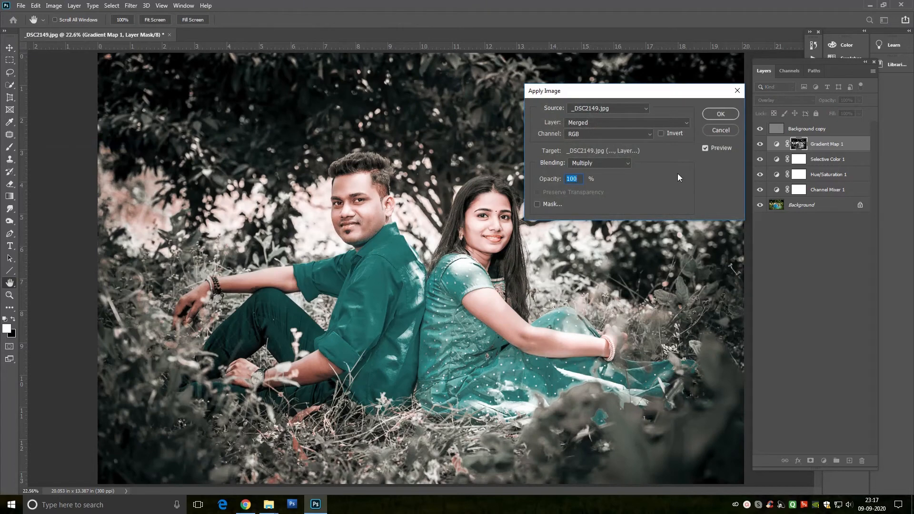
click(661, 133)
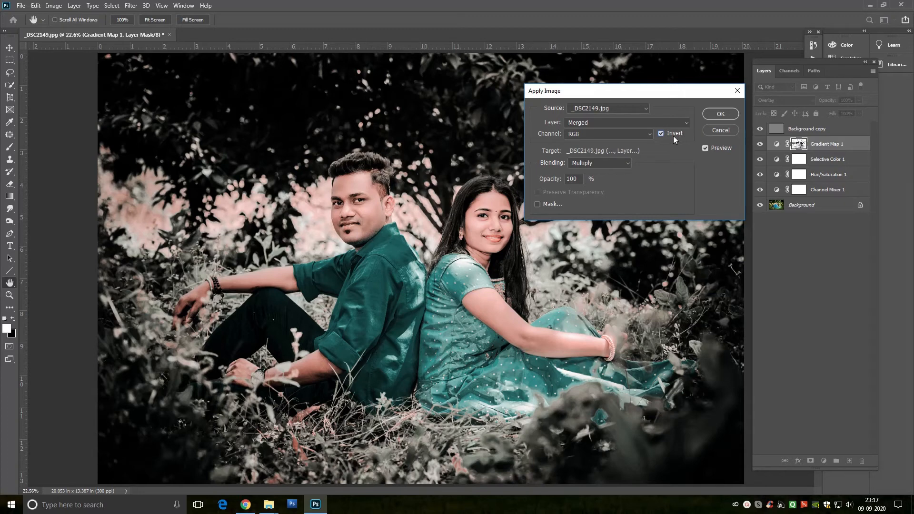
click(624, 163)
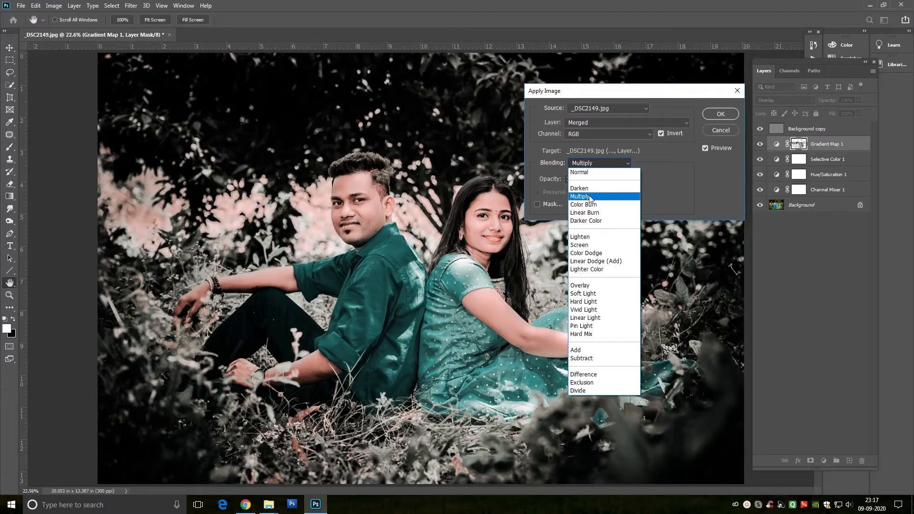
click(654, 181)
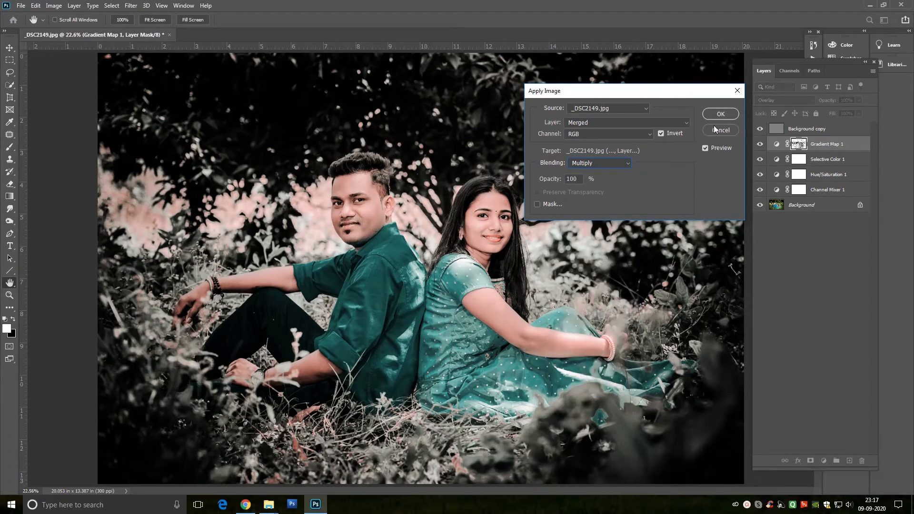
click(726, 114)
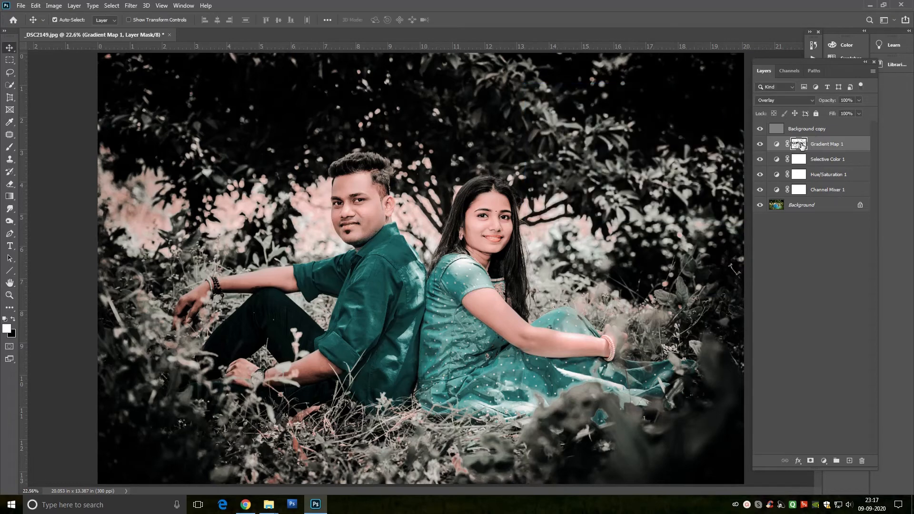
- Set the Gradient Map layer's blend mode to Soft Light and target its adjustment instead of the mask
click(795, 100)
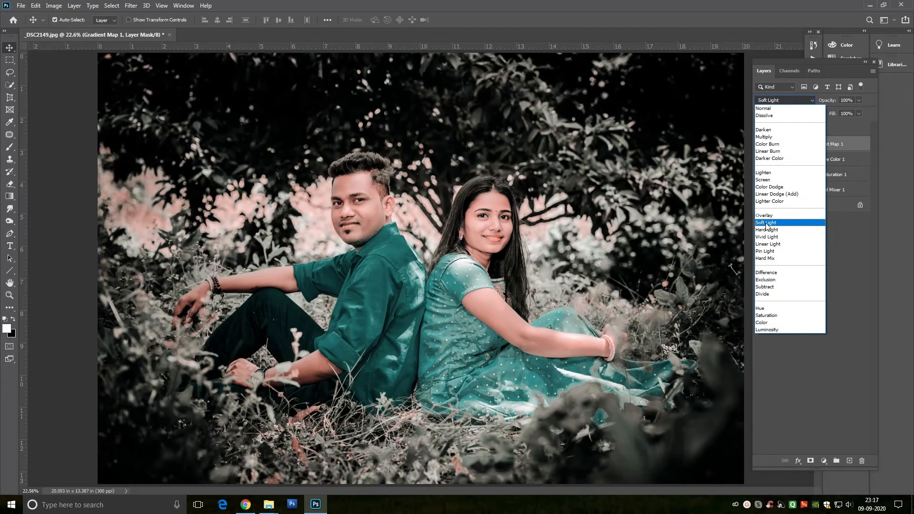
click(767, 222)
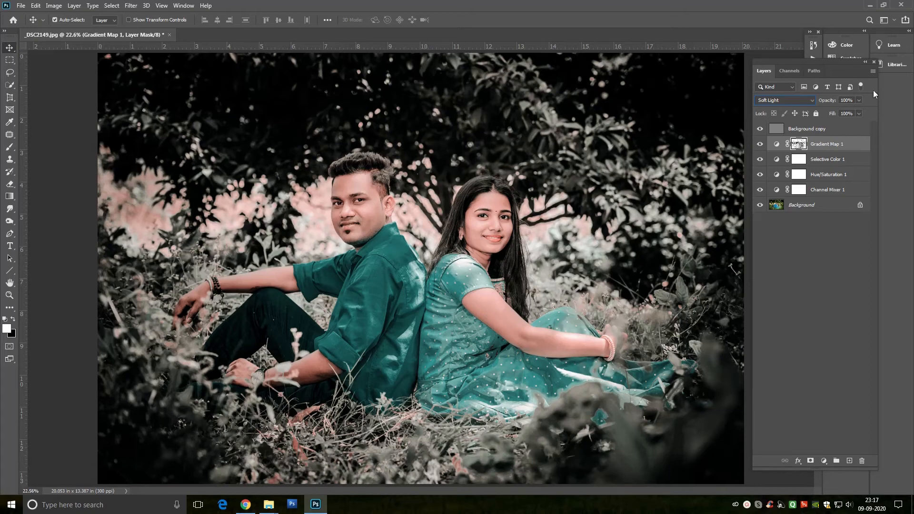
click(776, 143)
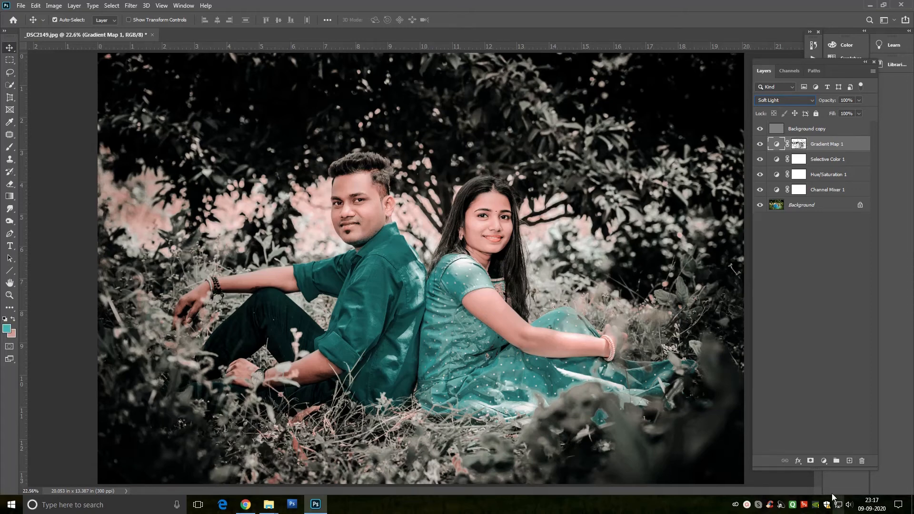
- Try an Exposure adjustment layer with an offset of +0.0167 above the Gradient Map, and delete the layer
click(824, 461)
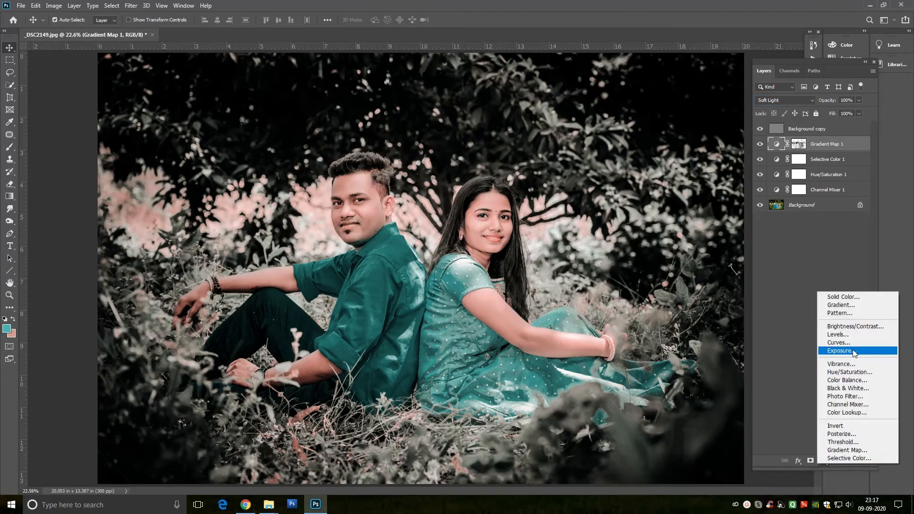
click(840, 351)
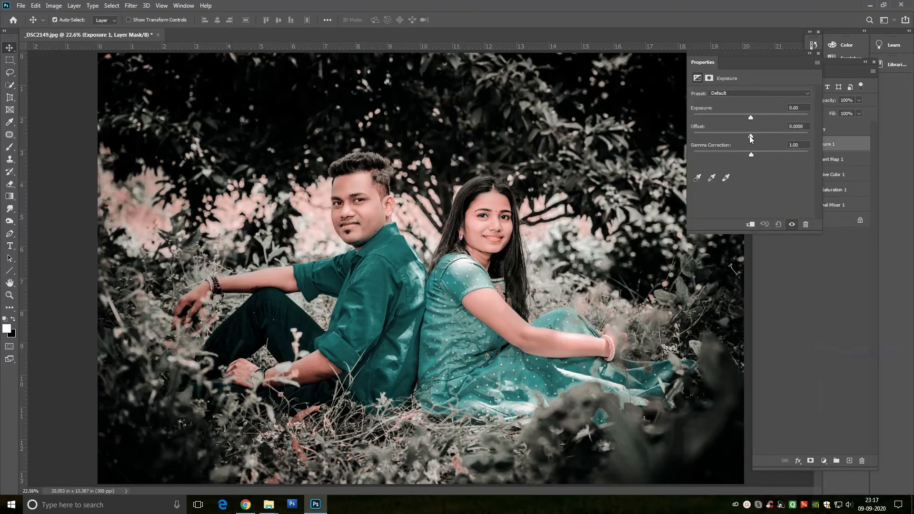
drag(748, 136, 752, 137)
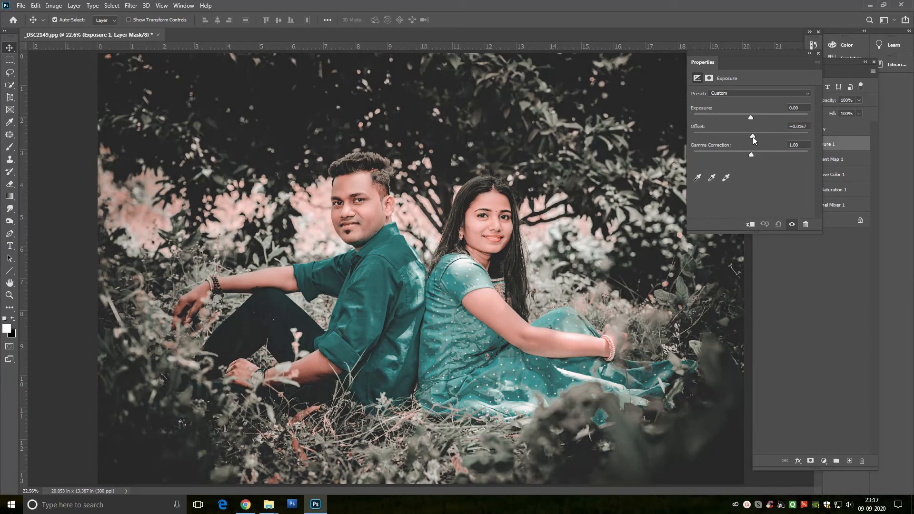
click(818, 53)
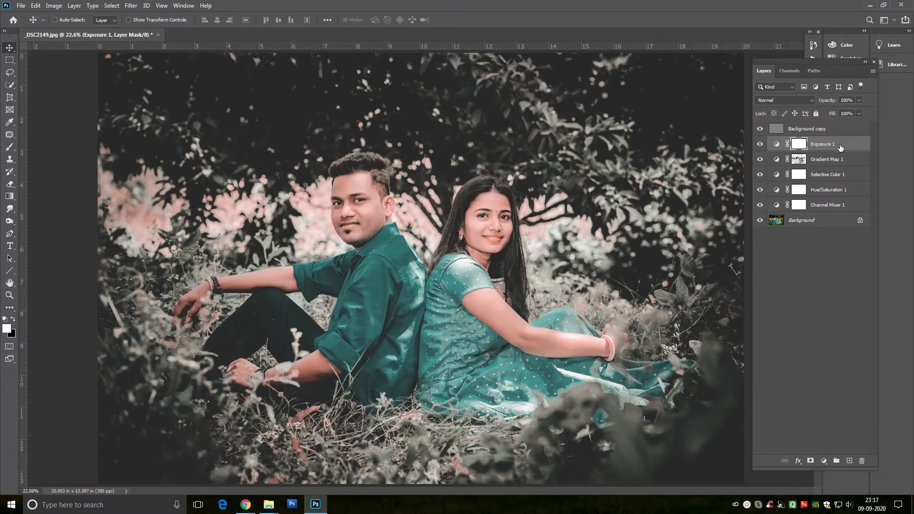
key(Delete)
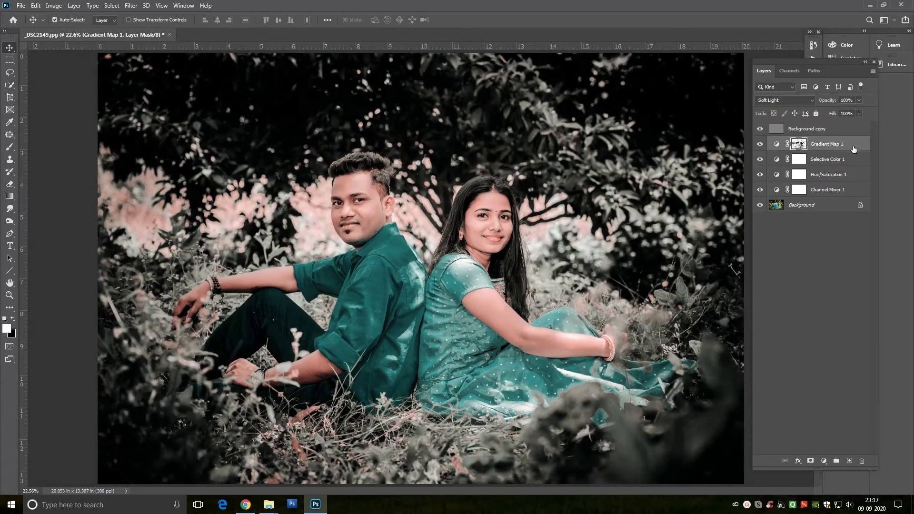
- Try another Exposure adjustment layer with gamma correction 1.09 and exposure -0.33, and remove it from the stack
click(823, 460)
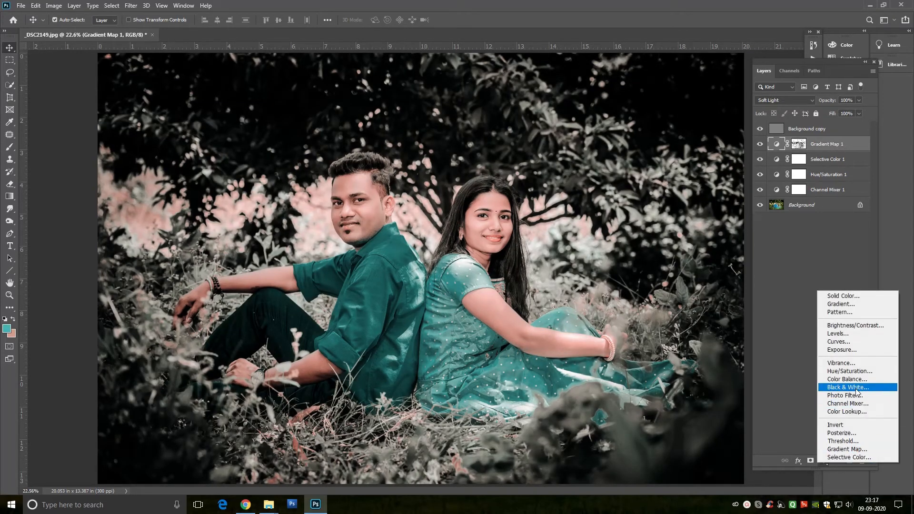
click(842, 351)
drag(749, 155, 747, 156)
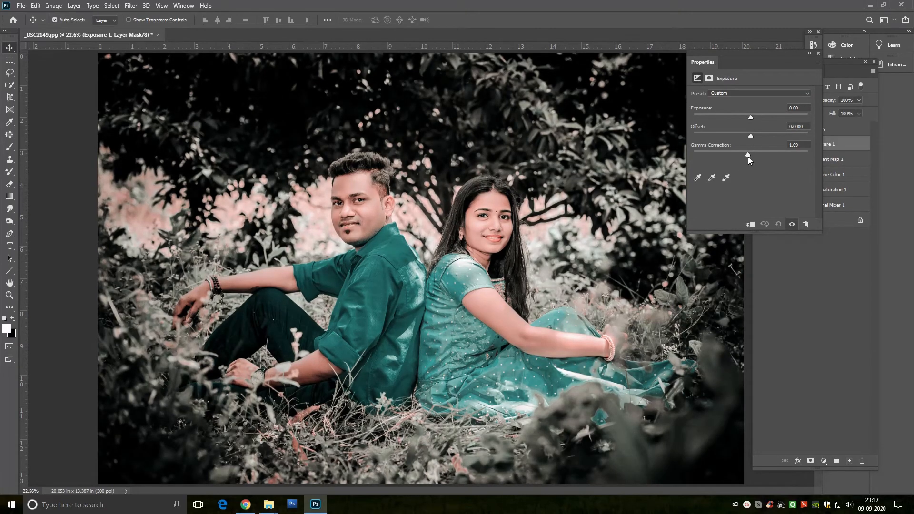
mouse_move(747, 117)
mouse_down()
mouse_move(756, 117)
mouse_move(747, 119)
mouse_up()
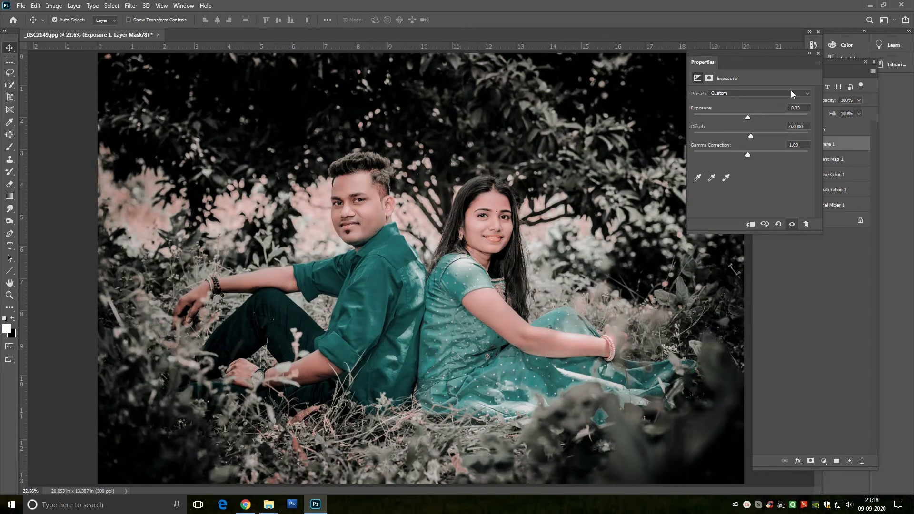
click(818, 54)
click(838, 147)
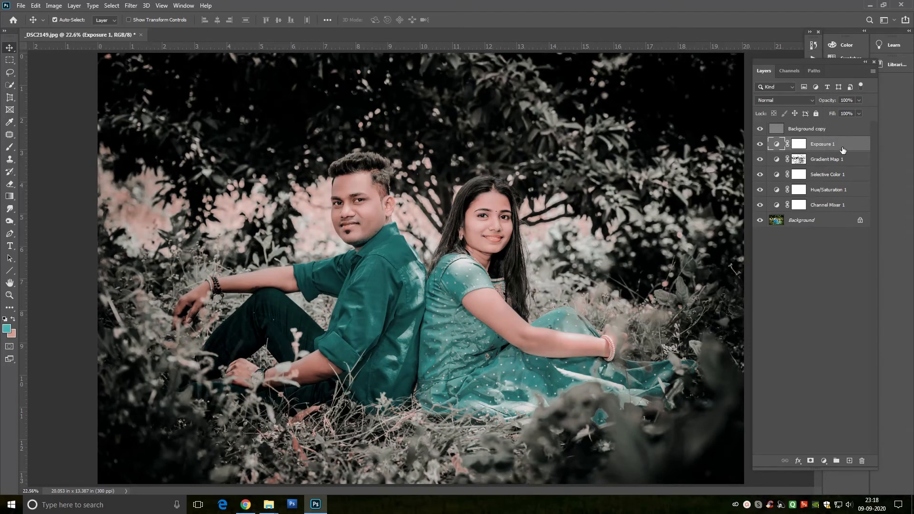
key(ctrl+z)
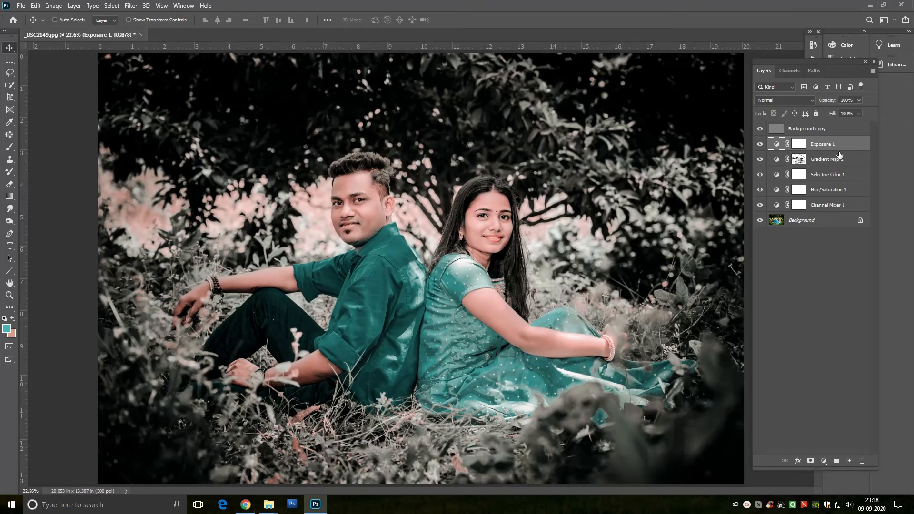
key(ctrl+z)
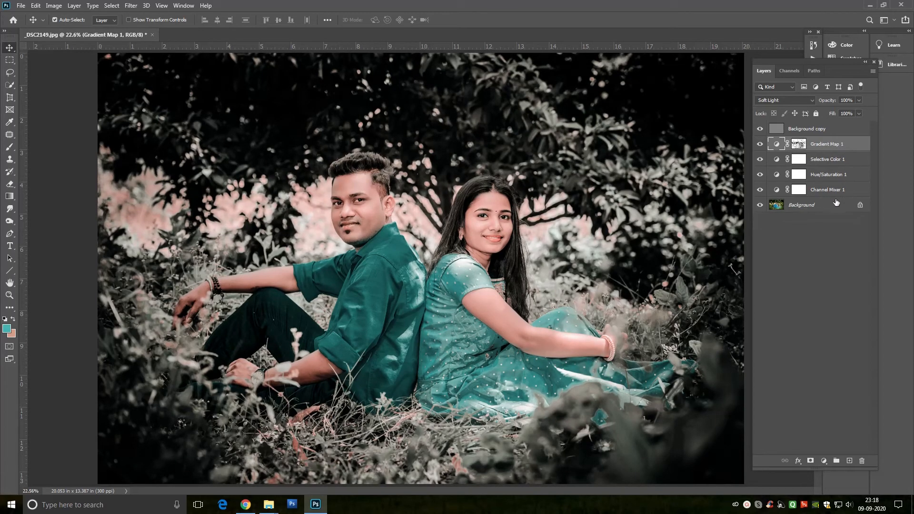
- In the Selective Color layer, set the Reds' yellow to +8 and black to +13, lower the Cyans' cyan, and set the Cyans' black to -3
double_click(776, 160)
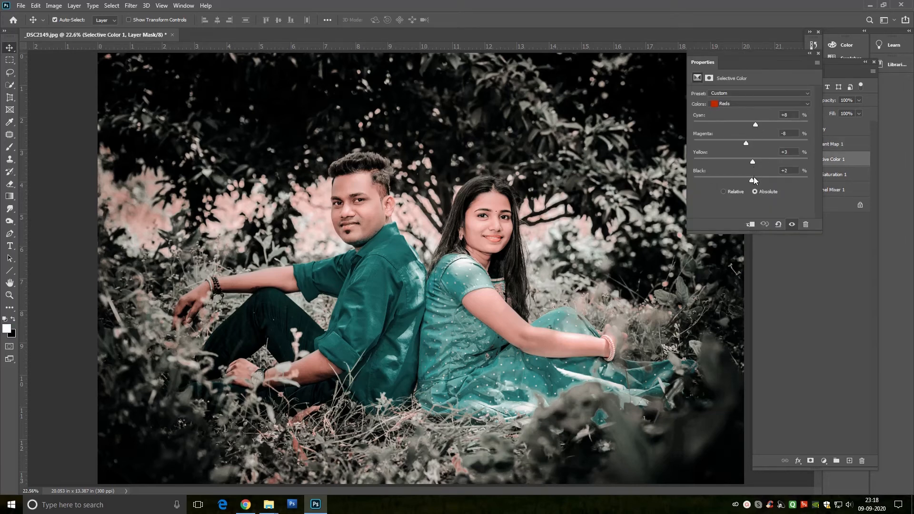
drag(751, 181, 758, 173)
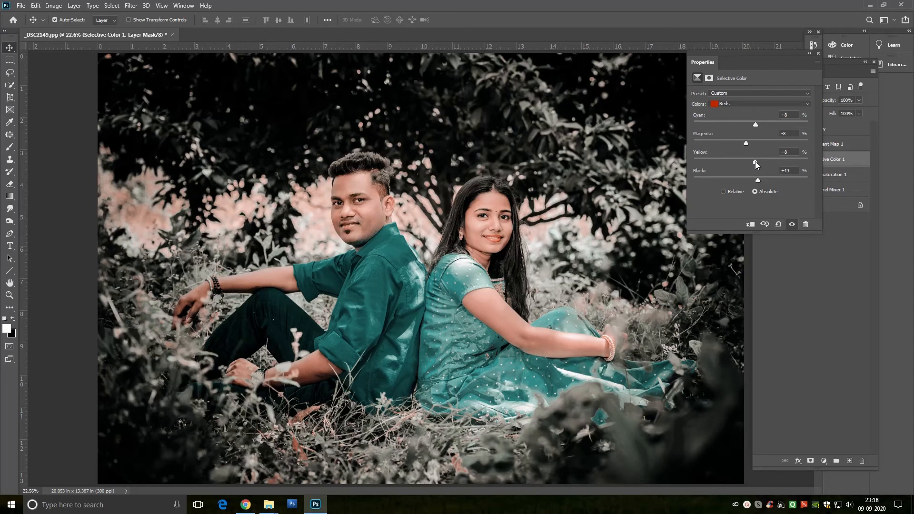
click(752, 104)
click(731, 133)
drag(767, 126, 732, 126)
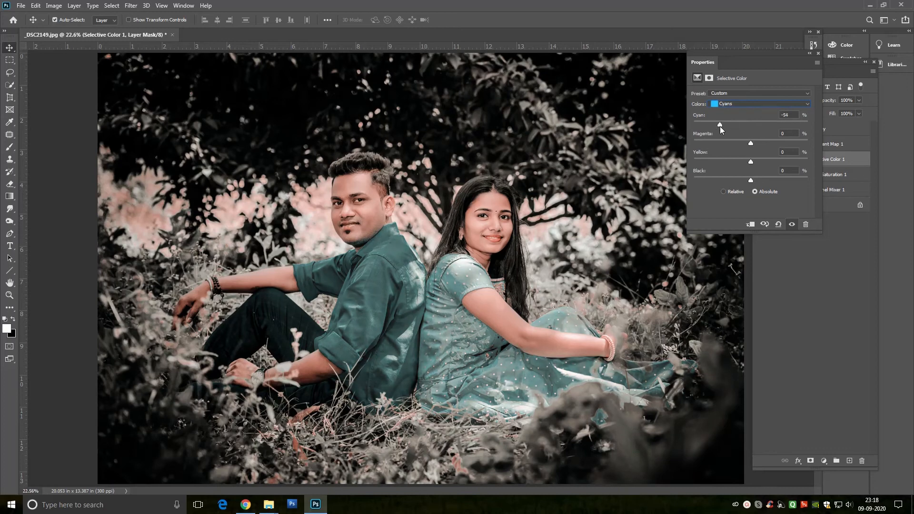
mouse_move(751, 179)
mouse_down()
mouse_move(739, 180)
mouse_move(764, 178)
mouse_move(741, 180)
mouse_move(749, 181)
mouse_up()
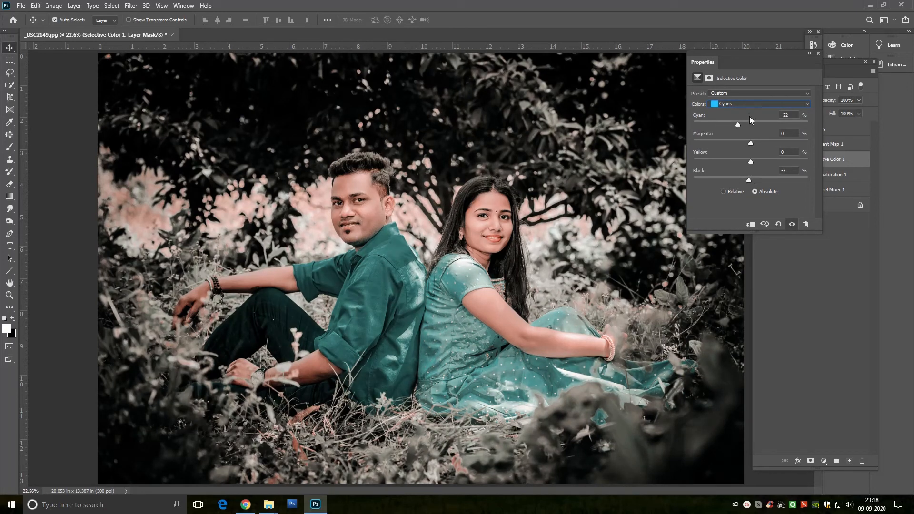
drag(739, 125, 724, 127)
click(818, 54)
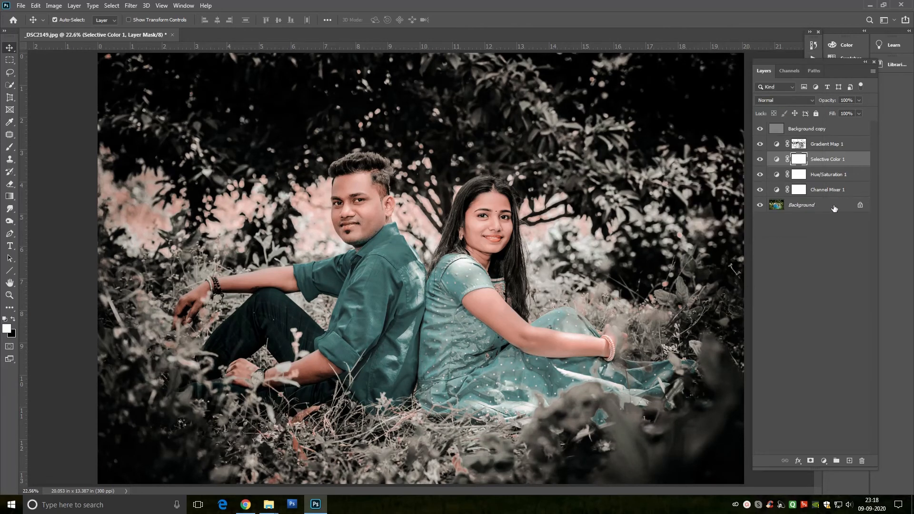
- Fine-tune the saturation of the Cyans range in the existing Hue/Saturation adjustment layer
double_click(775, 178)
click(738, 107)
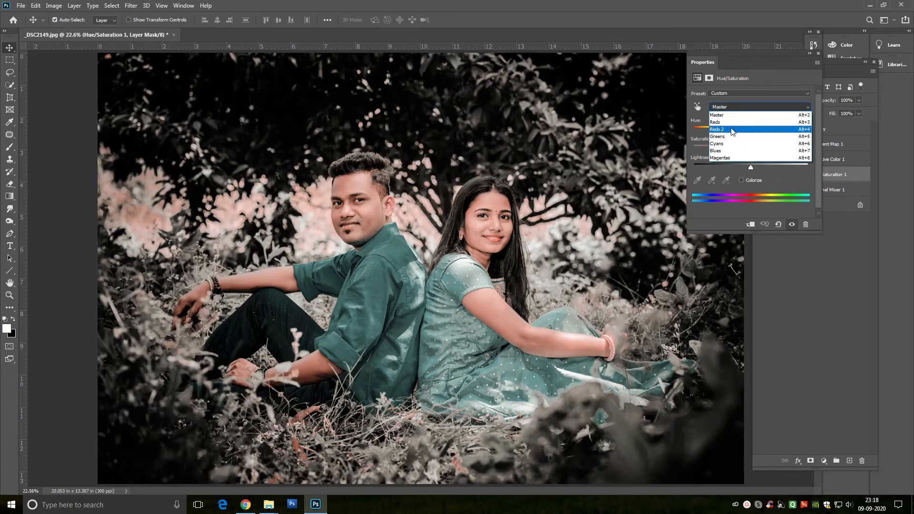
click(731, 138)
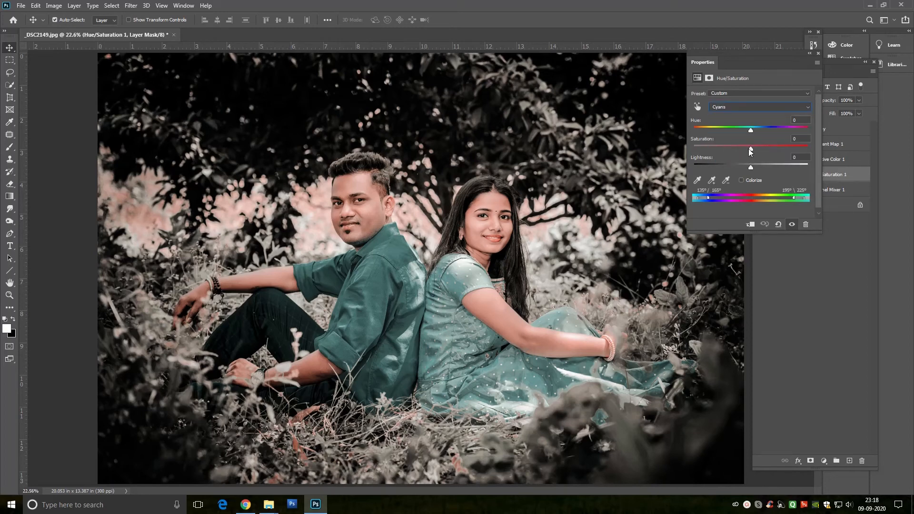
click(696, 180)
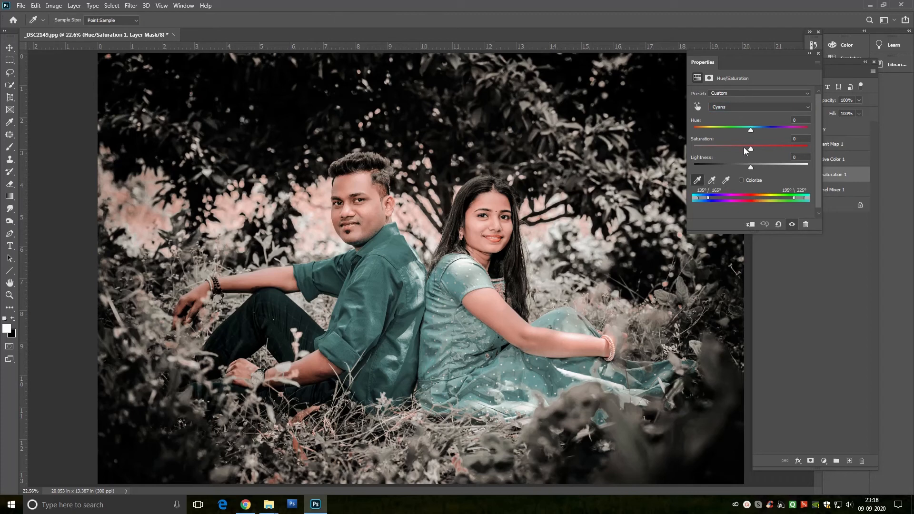
mouse_move(743, 150)
mouse_down()
mouse_move(732, 148)
mouse_move(747, 151)
mouse_up()
click(817, 53)
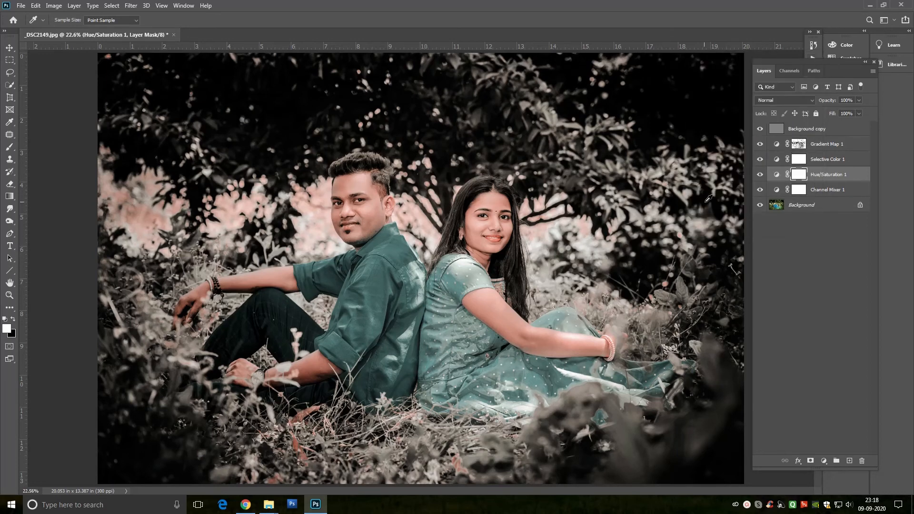
- Compare the image with and without the Gradient Map layer, and set that layer's opacity to 70%
click(760, 144)
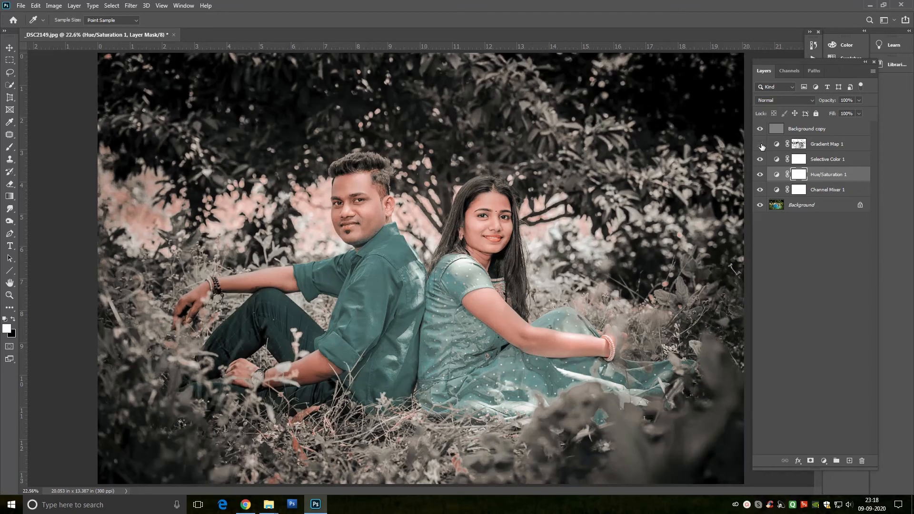
click(760, 145)
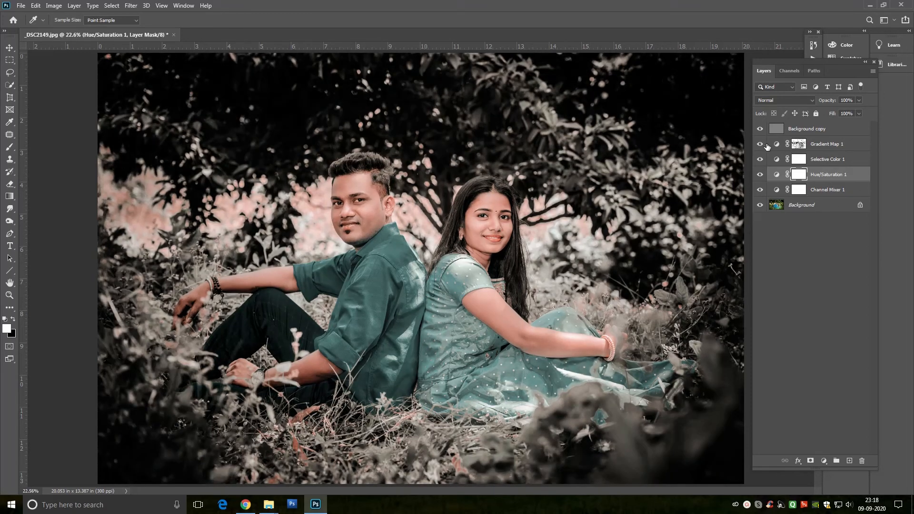
click(842, 145)
key(v)
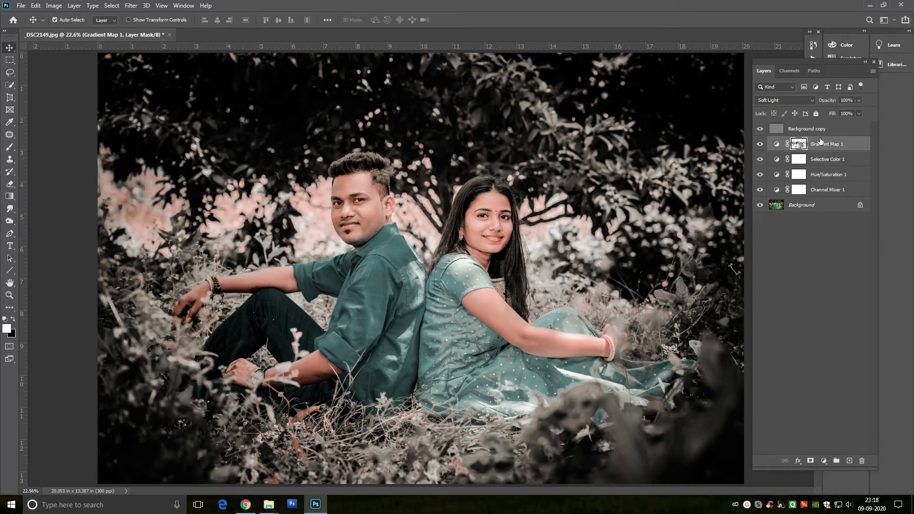
mouse_move(832, 103)
mouse_down()
mouse_move(815, 105)
mouse_move(844, 109)
mouse_move(814, 110)
mouse_move(823, 109)
mouse_up()
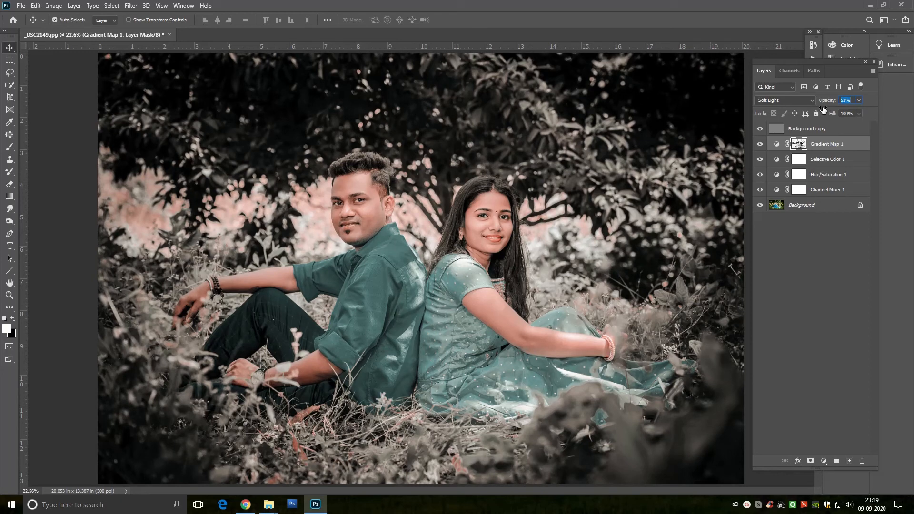
click(851, 100)
text(70)
- Try a Curves adjustment layer above the Gradient Map with highlight and midtone points on the RGB curve, and delete the layer
click(824, 461)
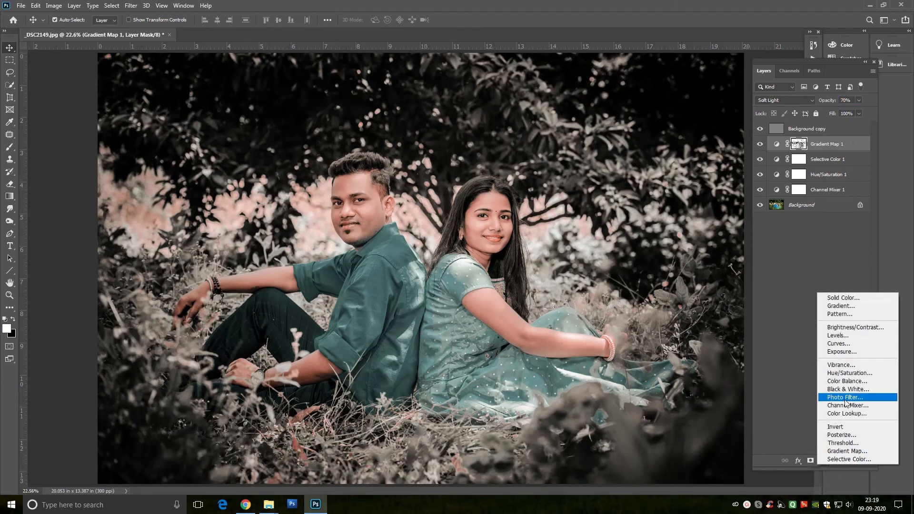
click(838, 343)
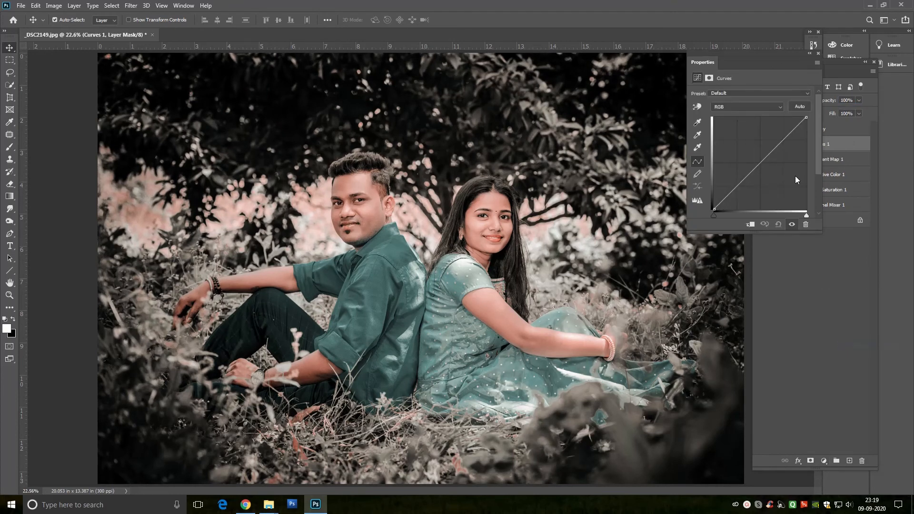
click(790, 135)
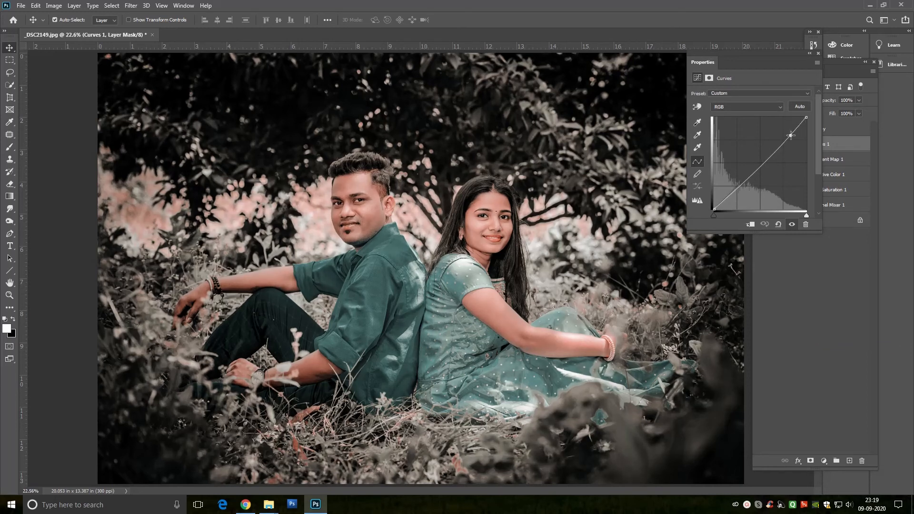
click(761, 162)
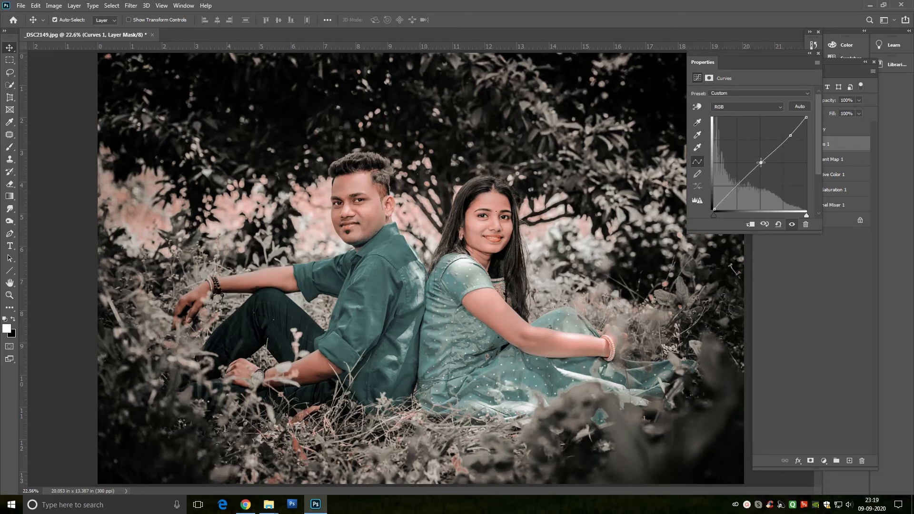
drag(714, 217, 709, 217)
mouse_move(804, 216)
mouse_down()
mouse_move(796, 216)
mouse_move(806, 216)
mouse_up()
drag(715, 216, 710, 215)
drag(760, 163, 885, 52)
click(818, 53)
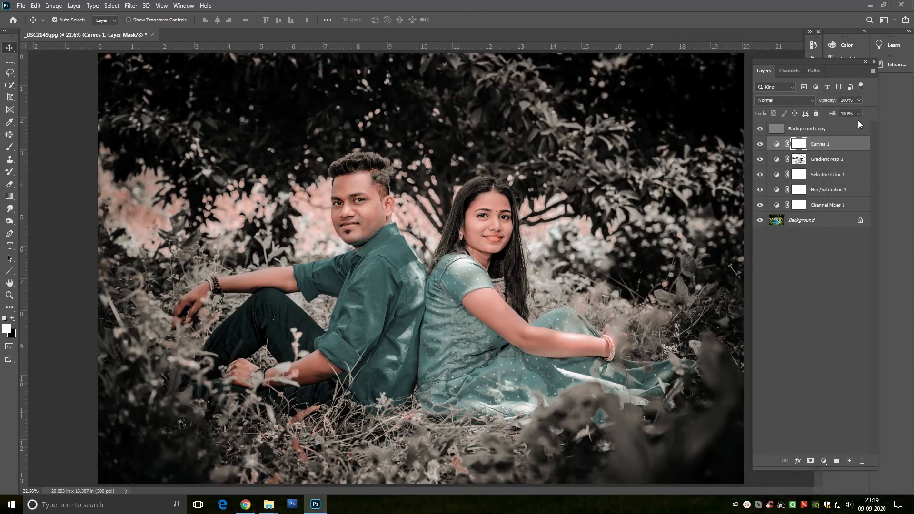
key(Delete)
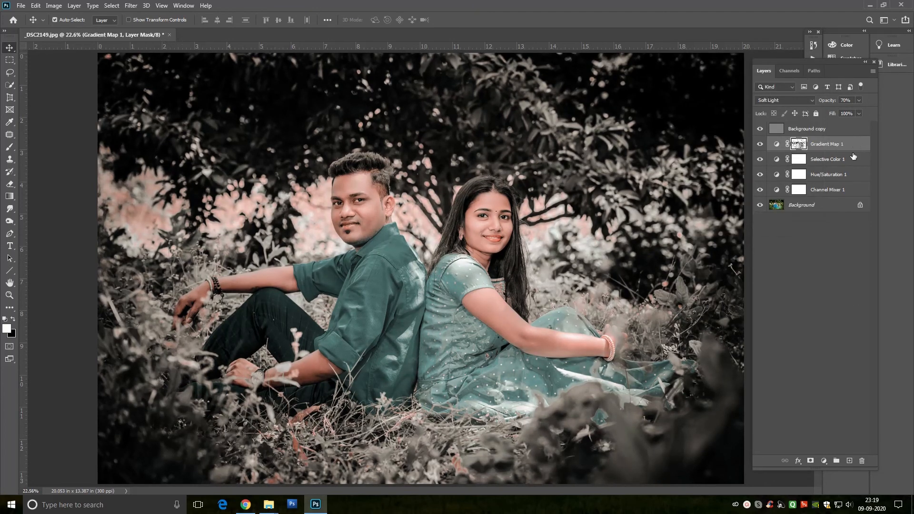
- Add a Curves adjustment layer above the Gradient Map with a single point in the highlights of the RGB curve
click(823, 460)
click(838, 340)
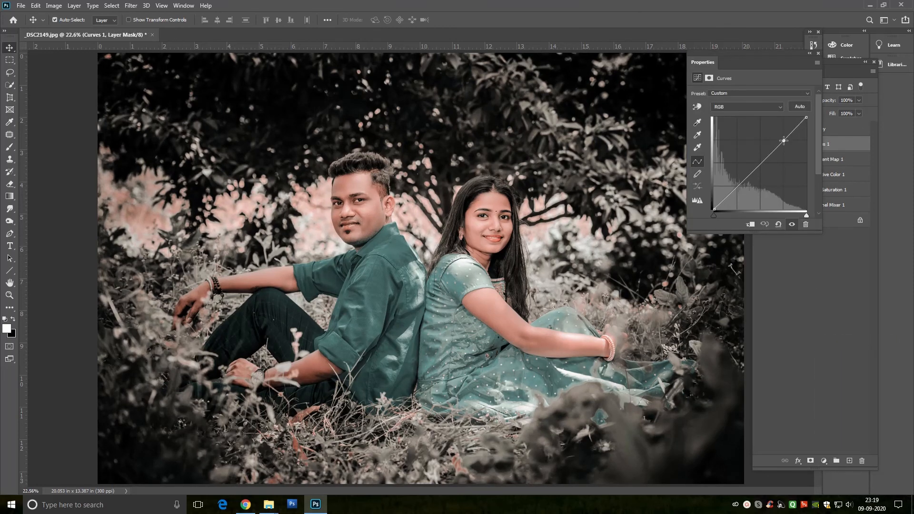
drag(783, 141, 783, 141)
click(819, 52)
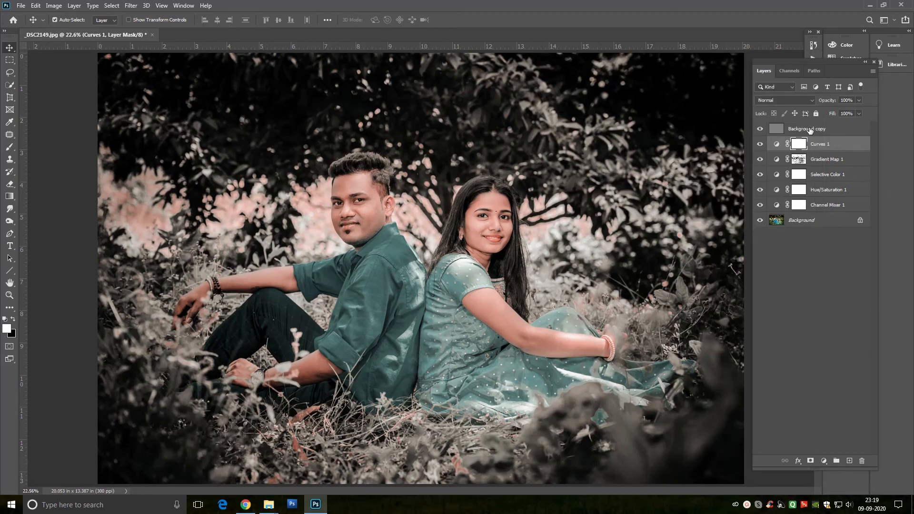
- Group all layers from Background copy down to Channel Mixer 1 as Group 1, and toggle the group's visibility to compare before and after
click(826, 133)
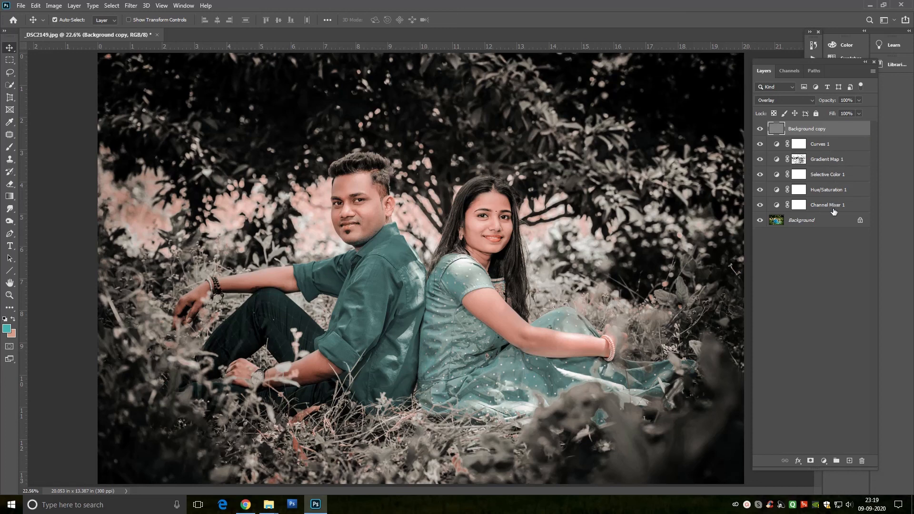
shift+click(833, 206)
right_click(823, 137)
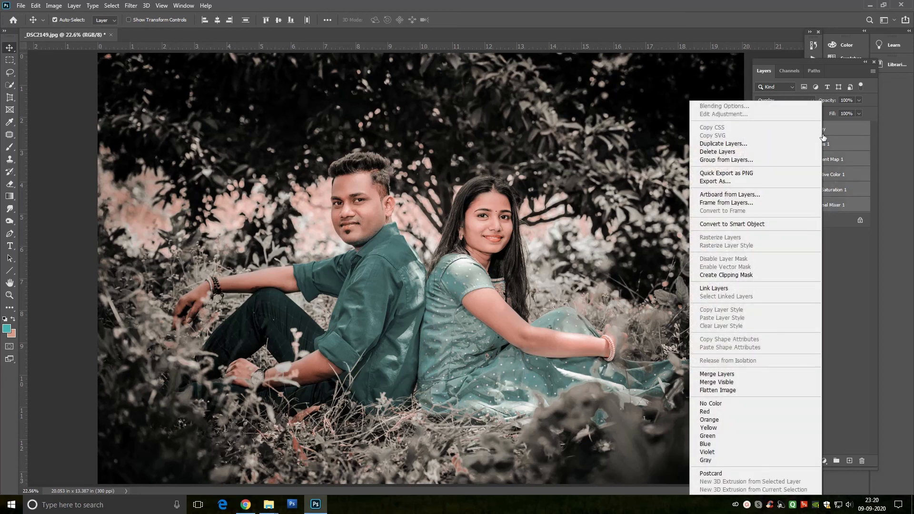
click(759, 162)
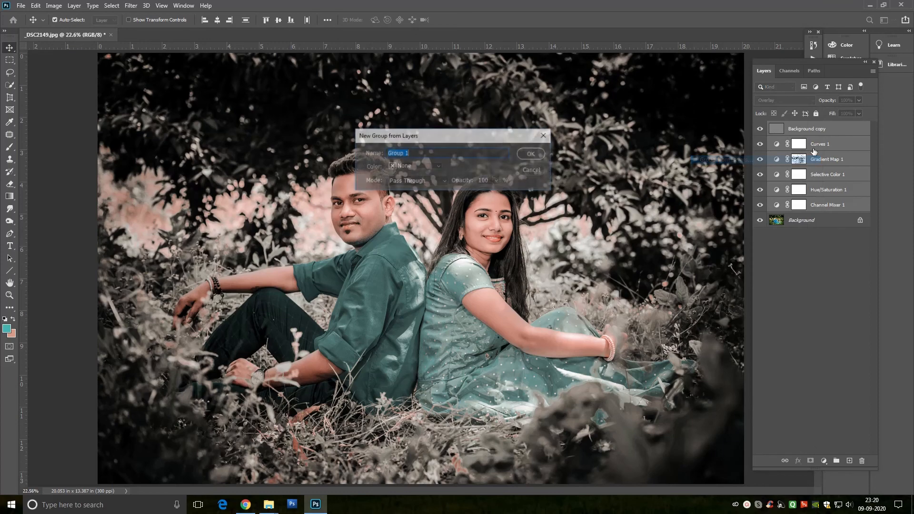
click(537, 155)
click(759, 128)
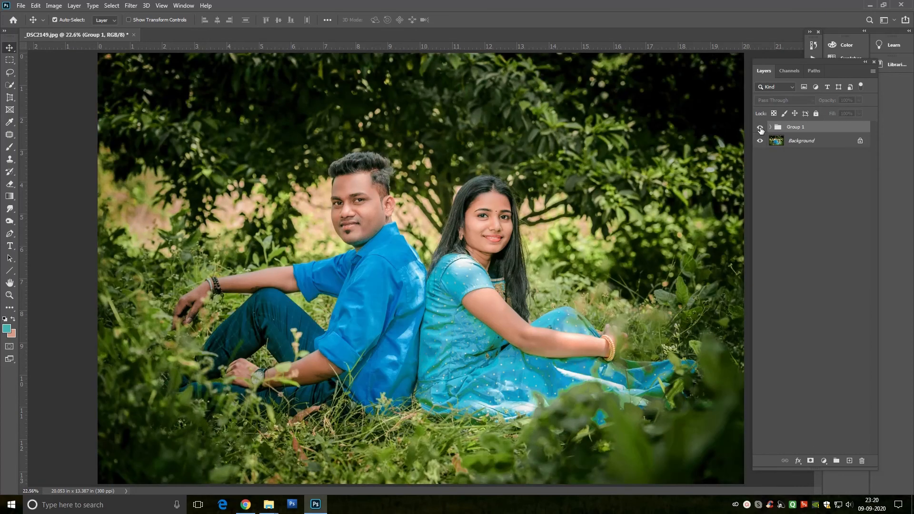
click(759, 128)
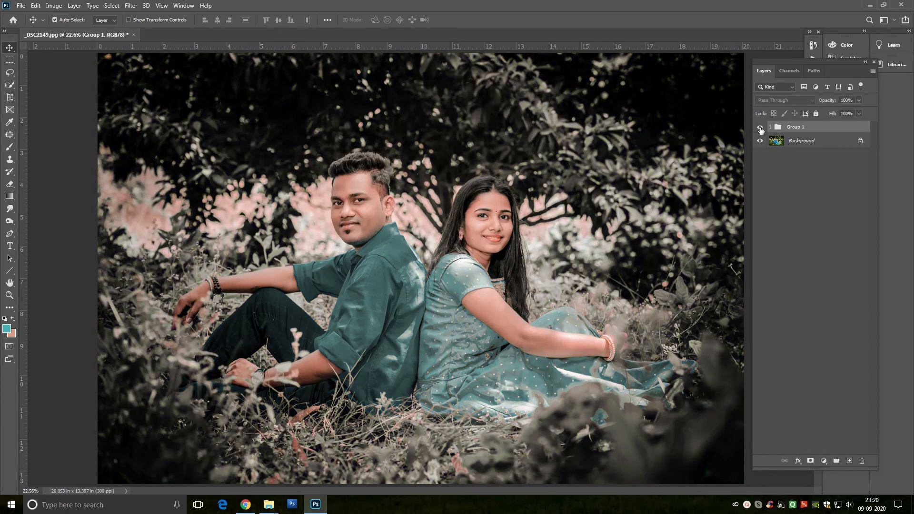